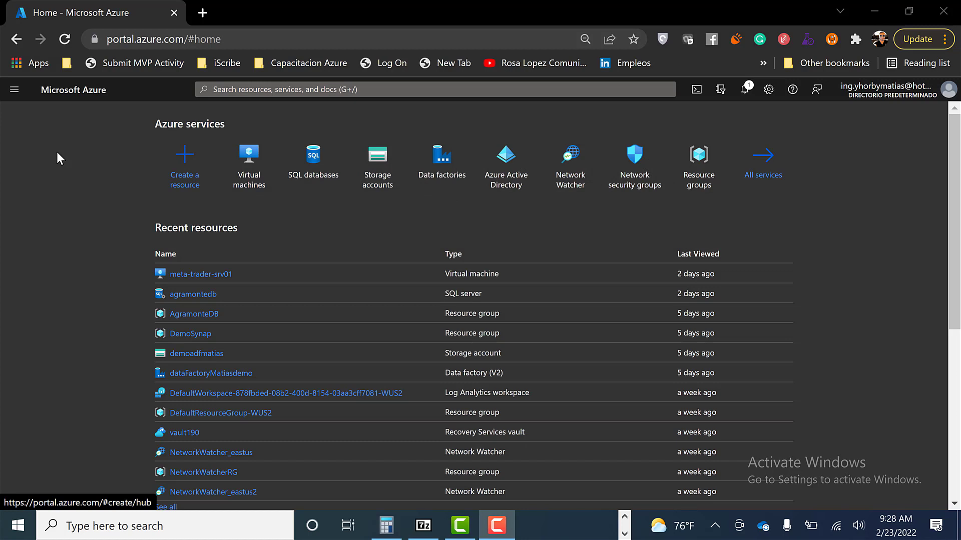
Step: Go from Home to the Resource groups list and start a new resource group with + Create
click(699, 157)
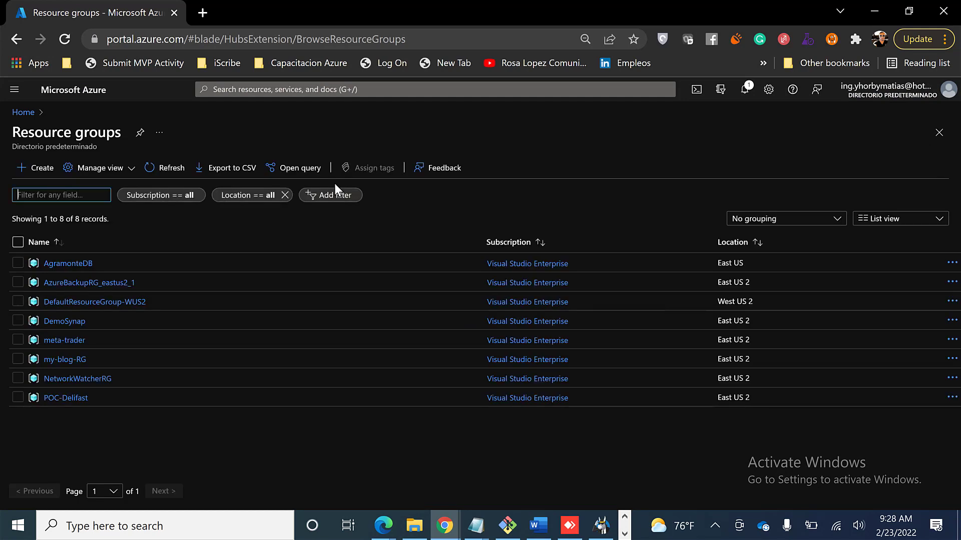
click(33, 170)
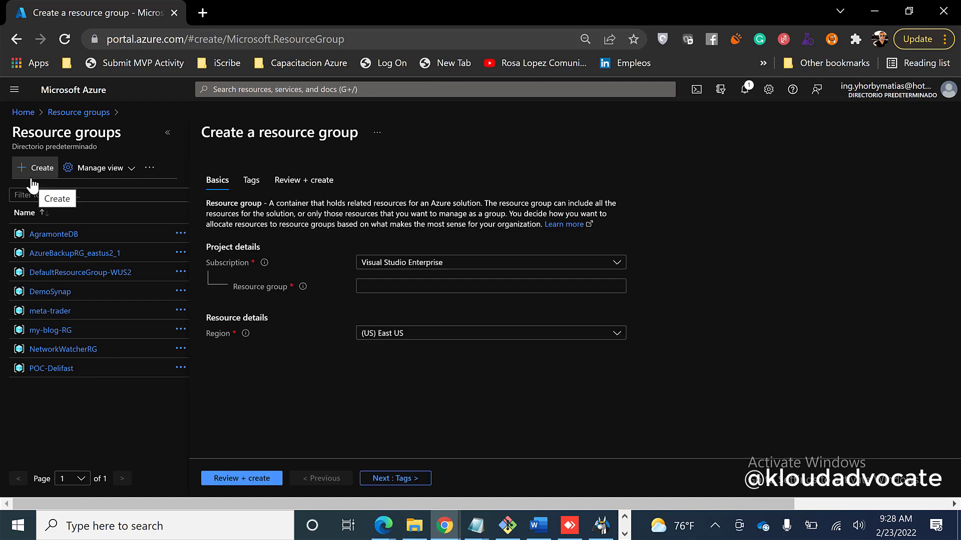
click(24, 116)
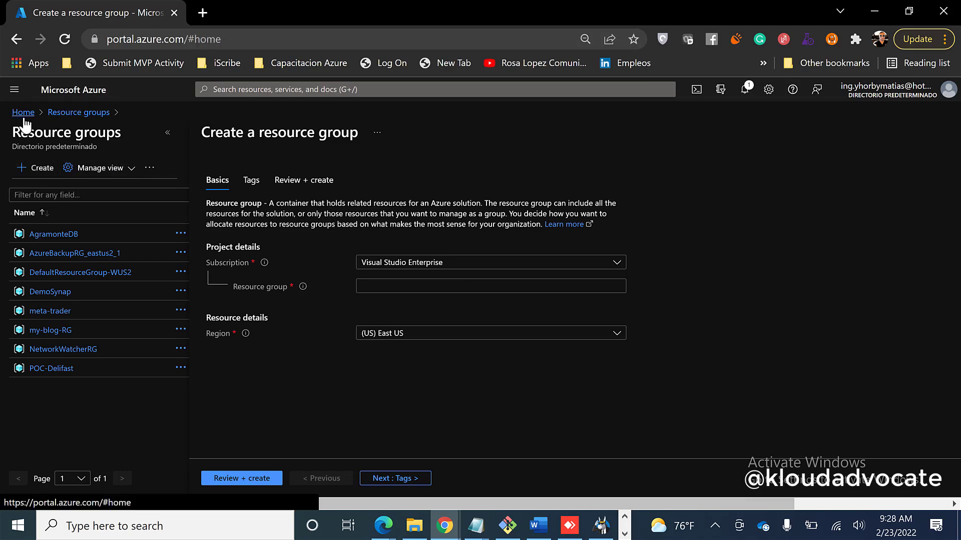
click(186, 156)
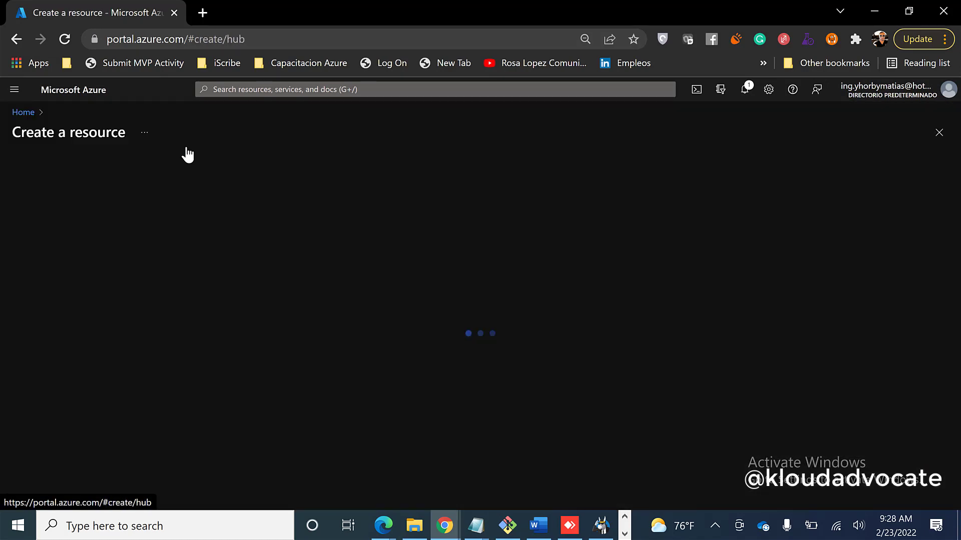
click(26, 116)
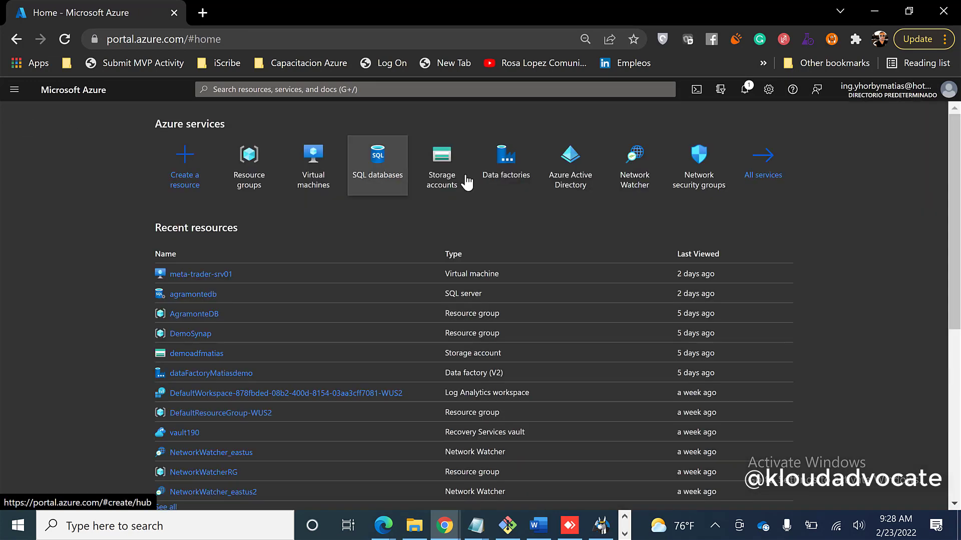
click(249, 181)
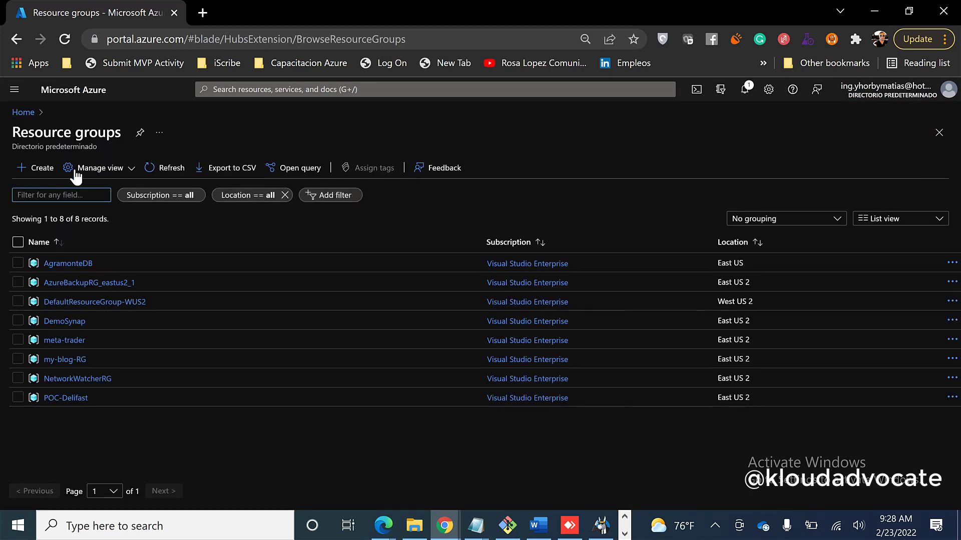
click(40, 167)
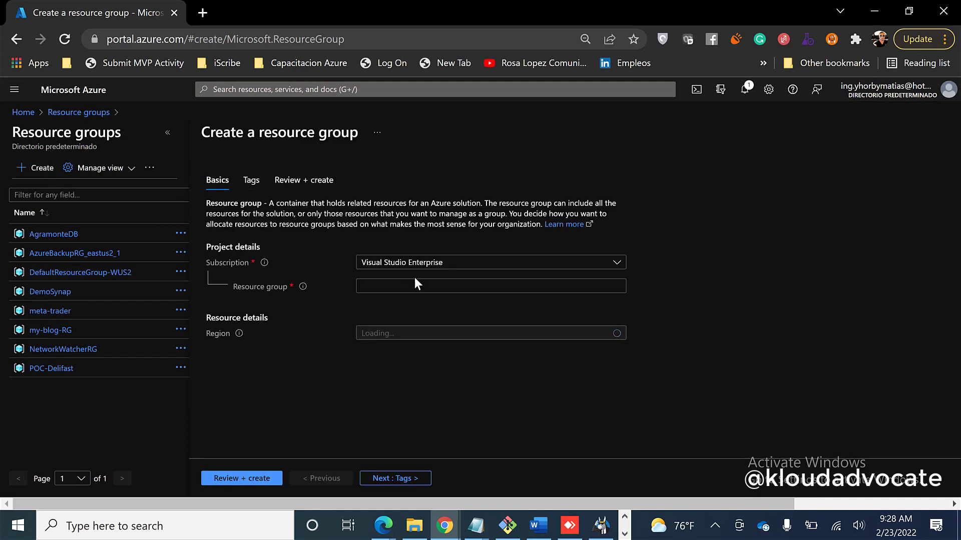
Step: Enter vmTutorial as the resource group name and pick the (US) East US 2 region
click(371, 290)
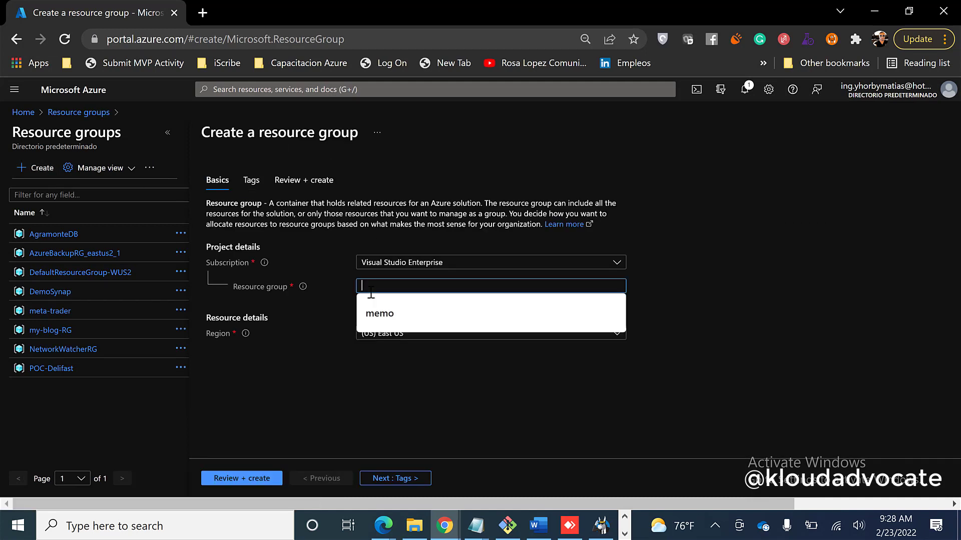
click(323, 289)
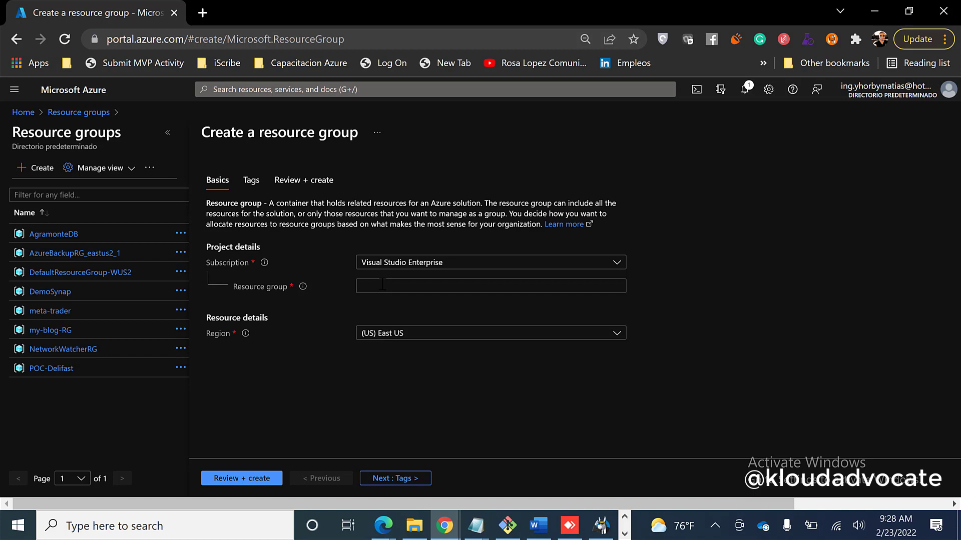
click(382, 284)
text(vm)
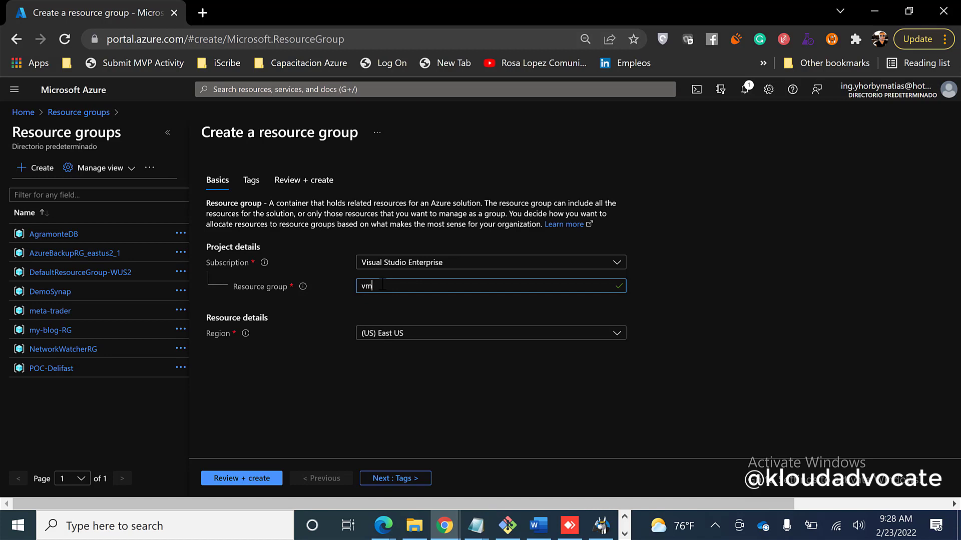
text(Tur)
key(BackSpace)
text(torial)
click(403, 340)
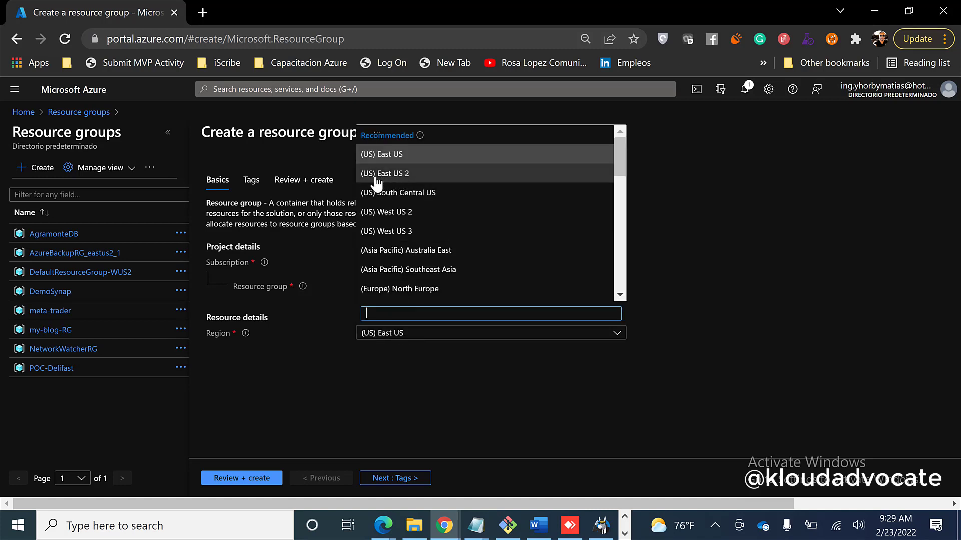
click(395, 176)
click(409, 481)
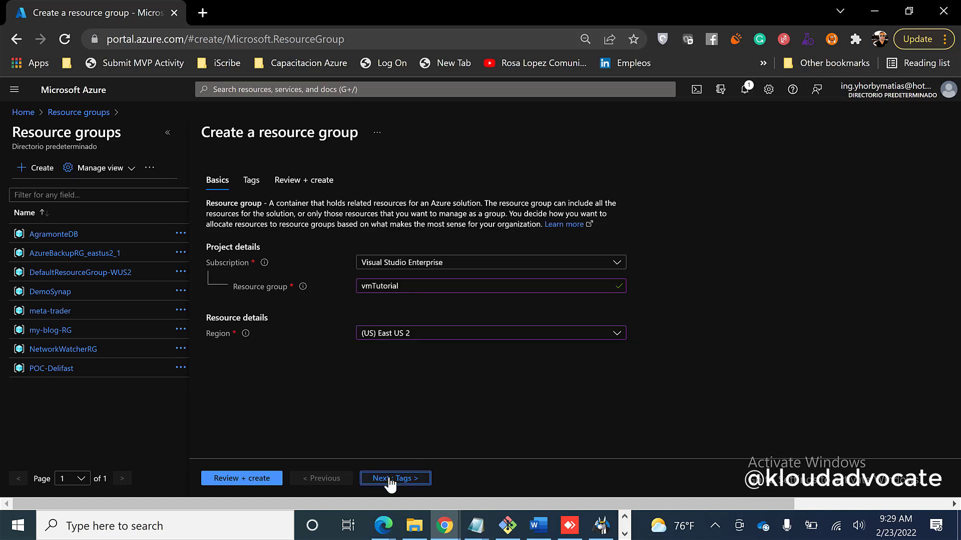
Step: Add the tag project with value demo, then run Review + create validation
click(244, 258)
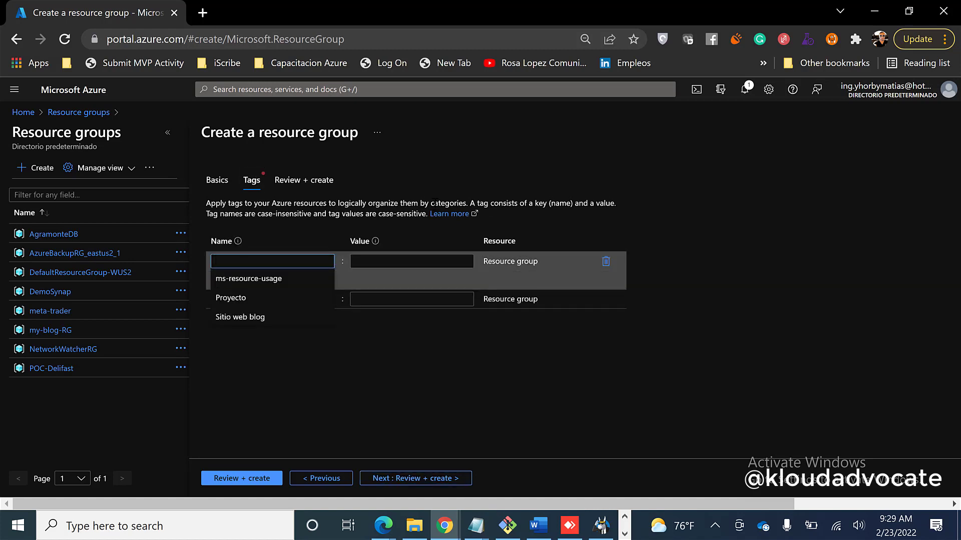
click(626, 238)
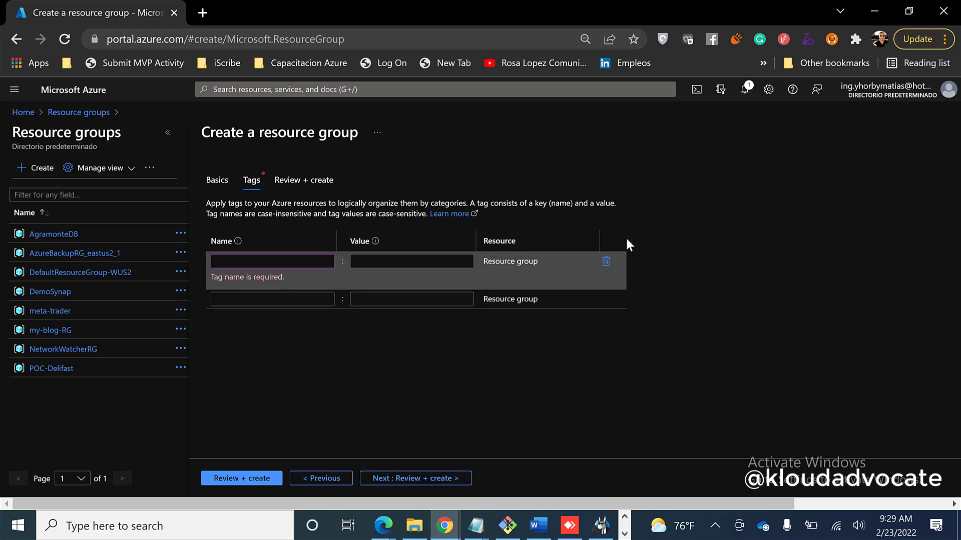
click(266, 261)
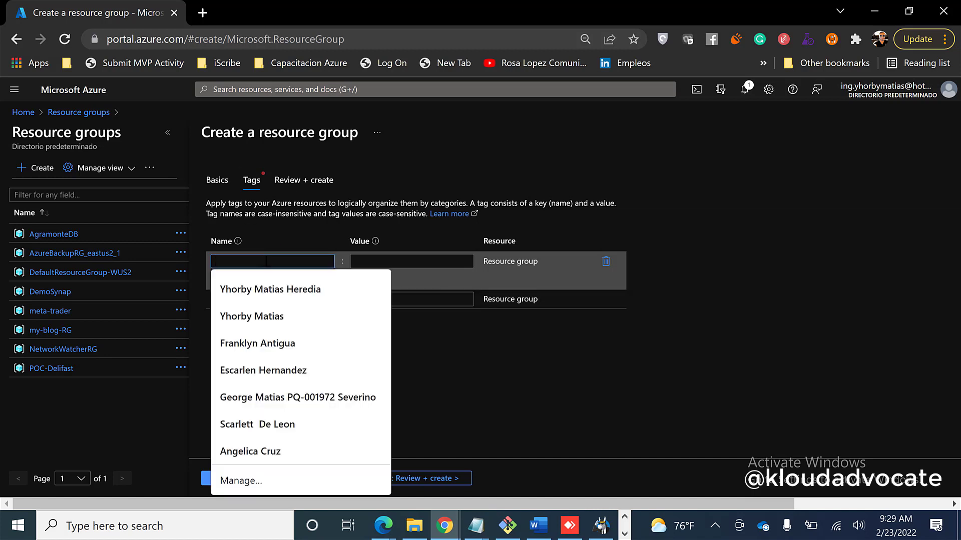
text(e)
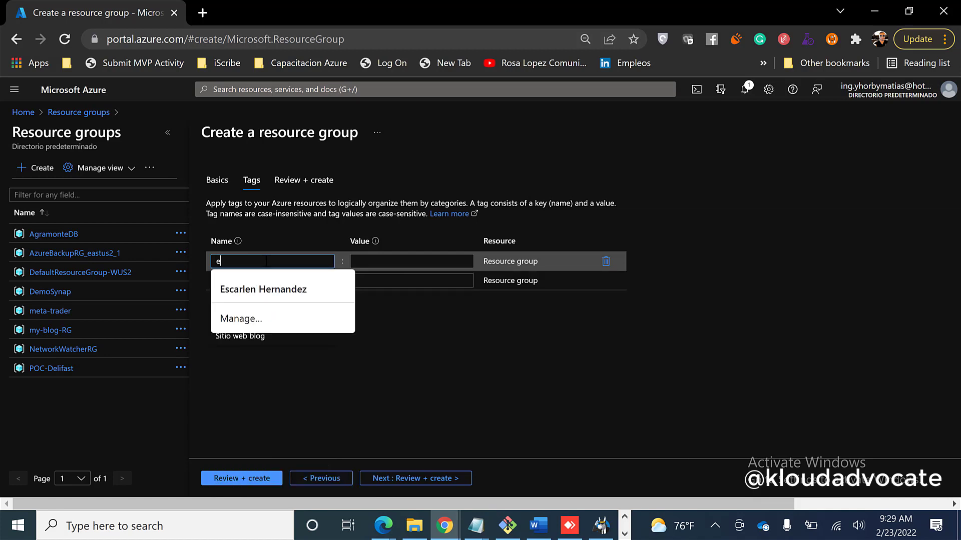
text(nvironmen)
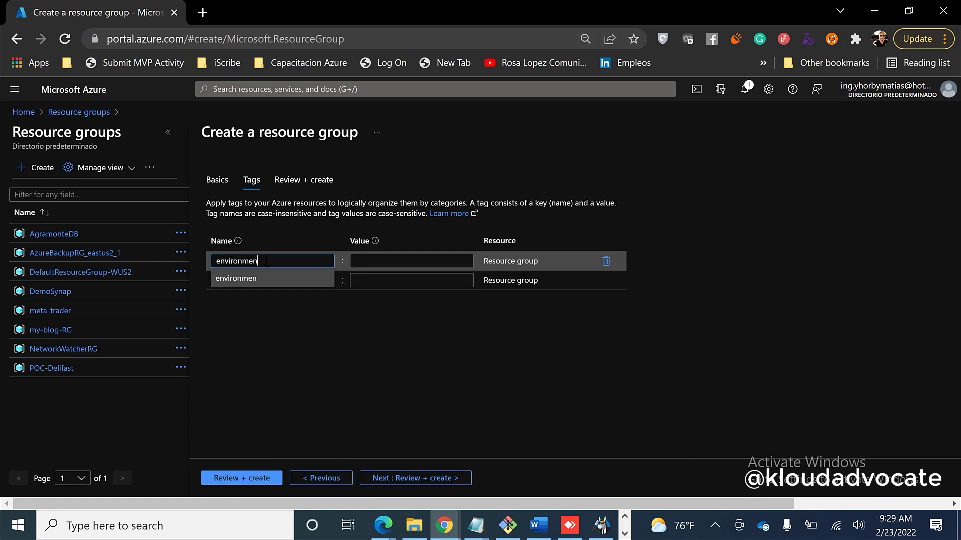
key(BackSpace)
key(BackSpace)
key(BackSpace)
key(BackSpace)
key(BackSpace)
key(BackSpace)
key(BackSpace)
key(BackSpace)
key(BackSpace)
text(p)
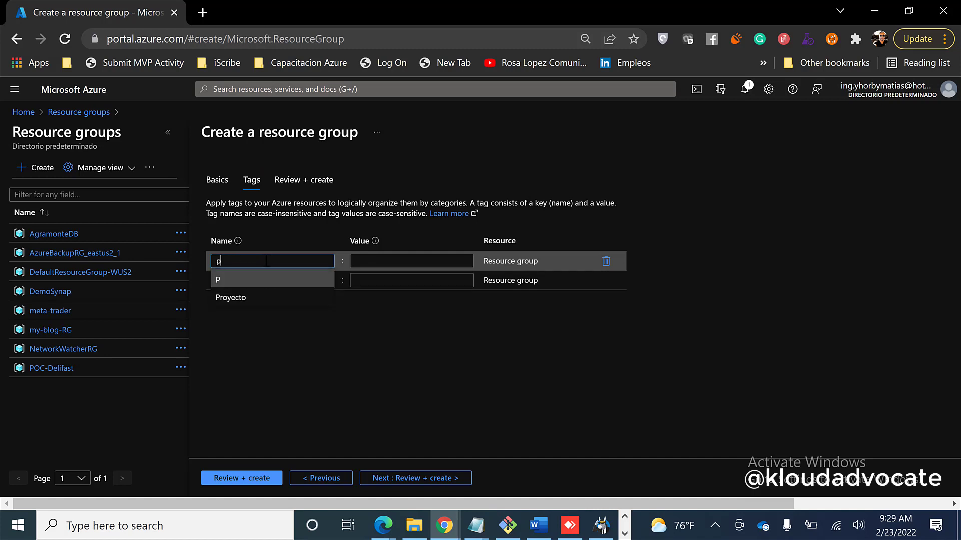
text(roject)
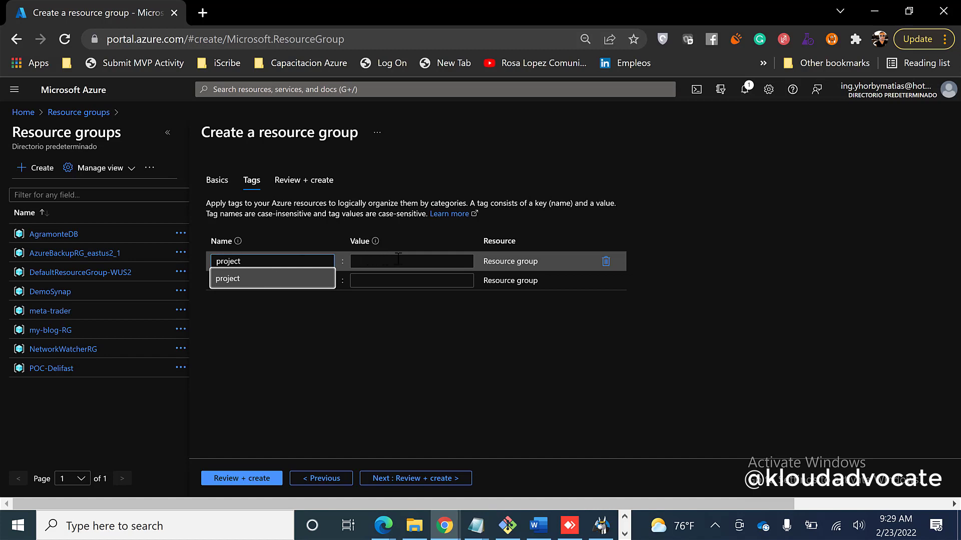
key(Tab)
text(demo)
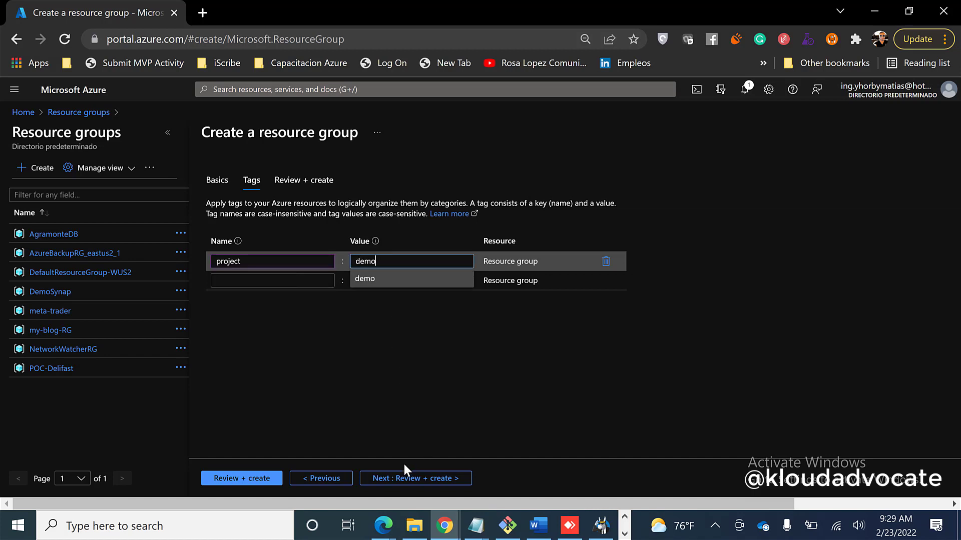
click(401, 478)
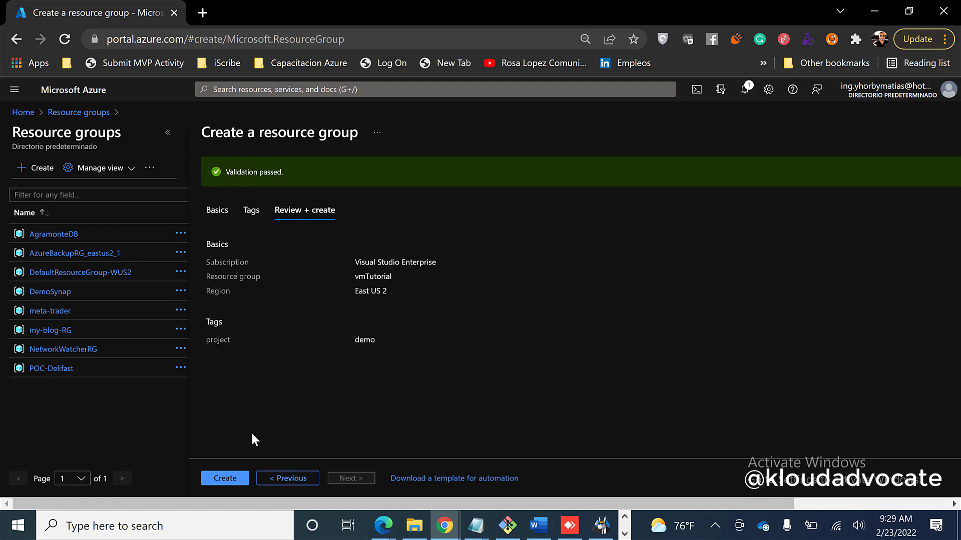
Step: Create the vmTutorial resource group and open it from the Resource groups list
click(230, 481)
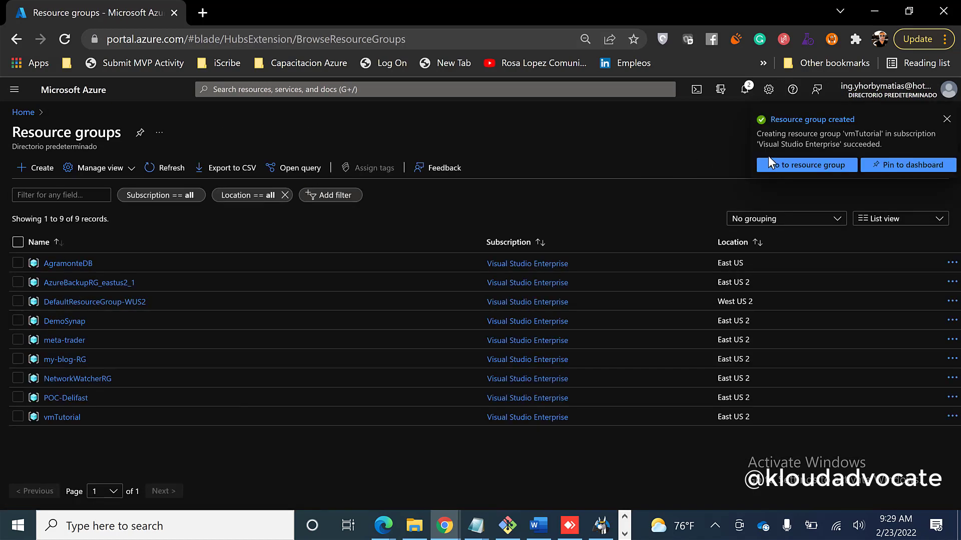
click(57, 419)
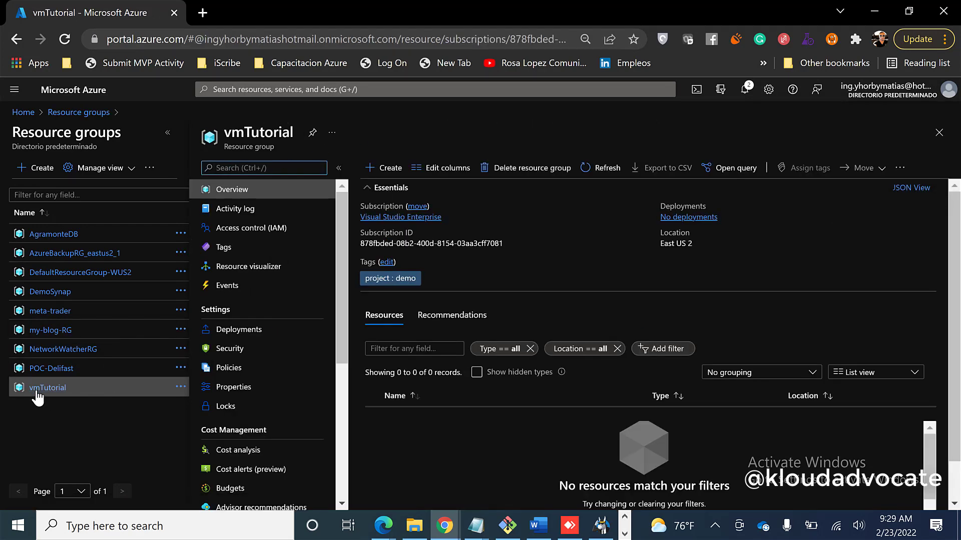
Step: From vmTutorial's + Create, choose Compute and start a new Virtual machine
click(385, 169)
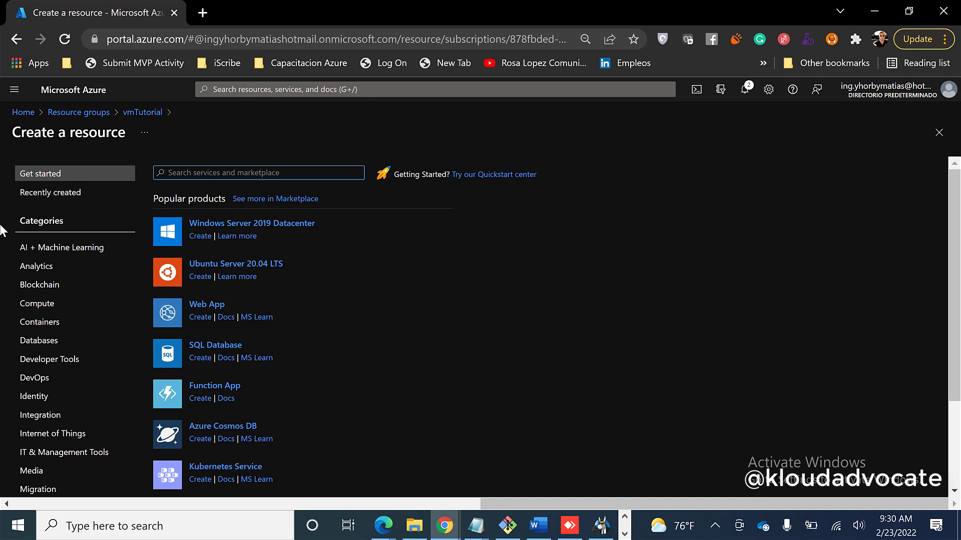
click(35, 315)
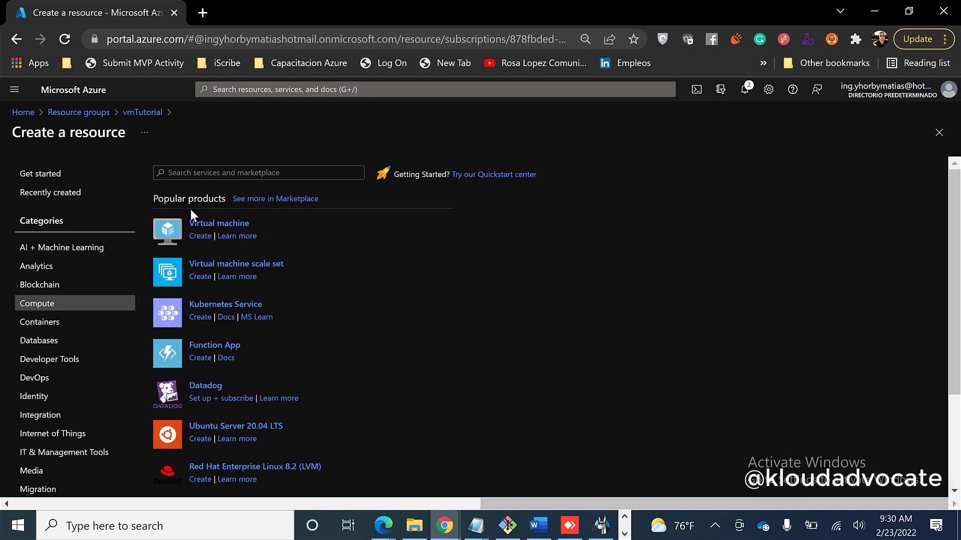
click(207, 235)
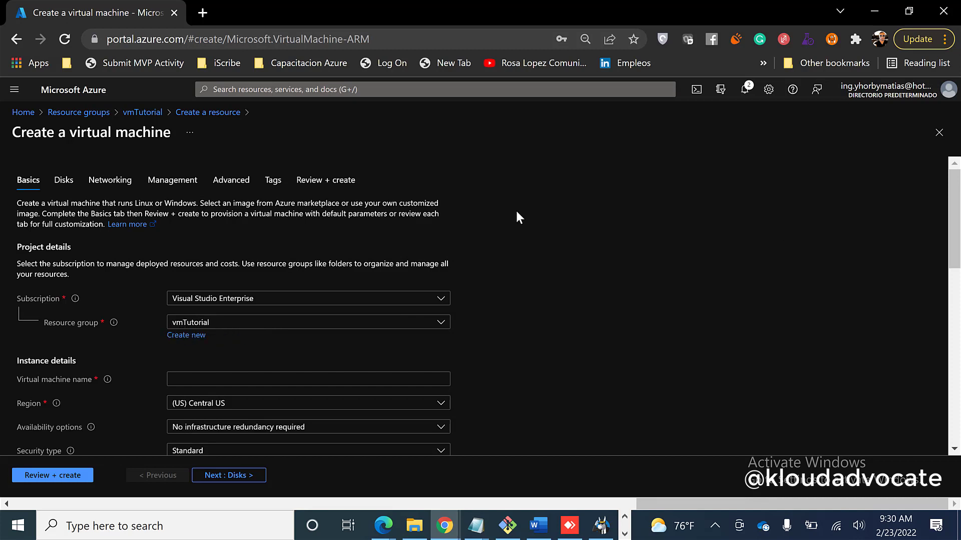
Step: Enter srv-demoturorial as the virtual machine name, inserting the missing 'i'
click(238, 379)
text(sr)
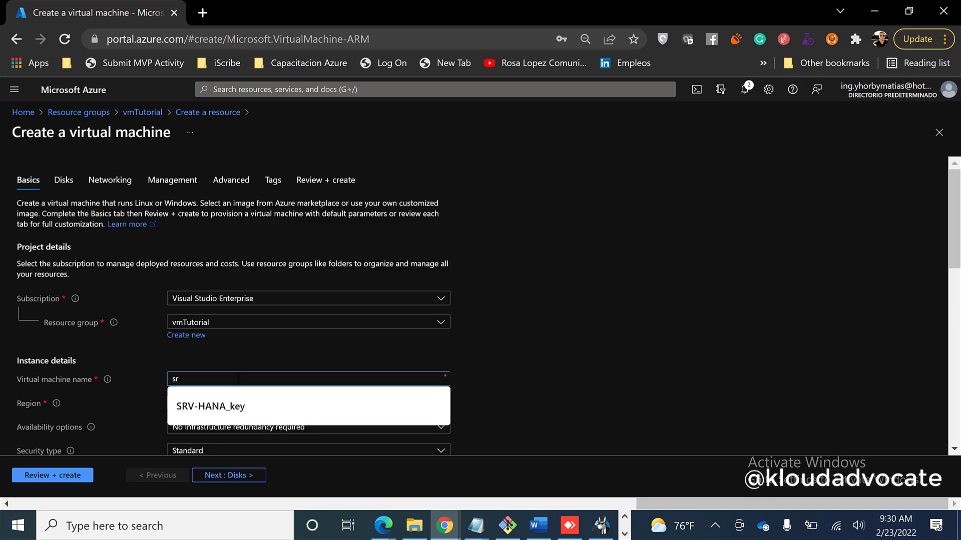
text(v-d)
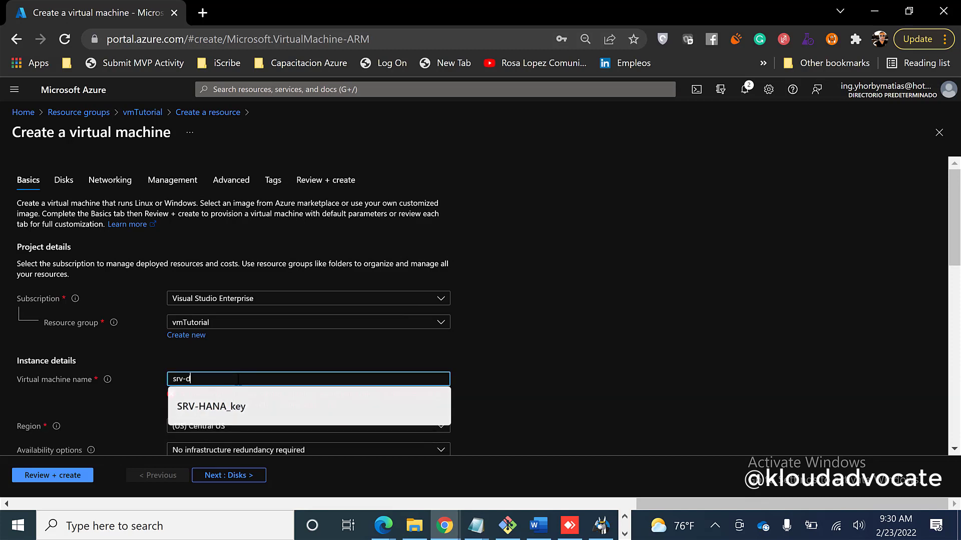
text(emoturoral)
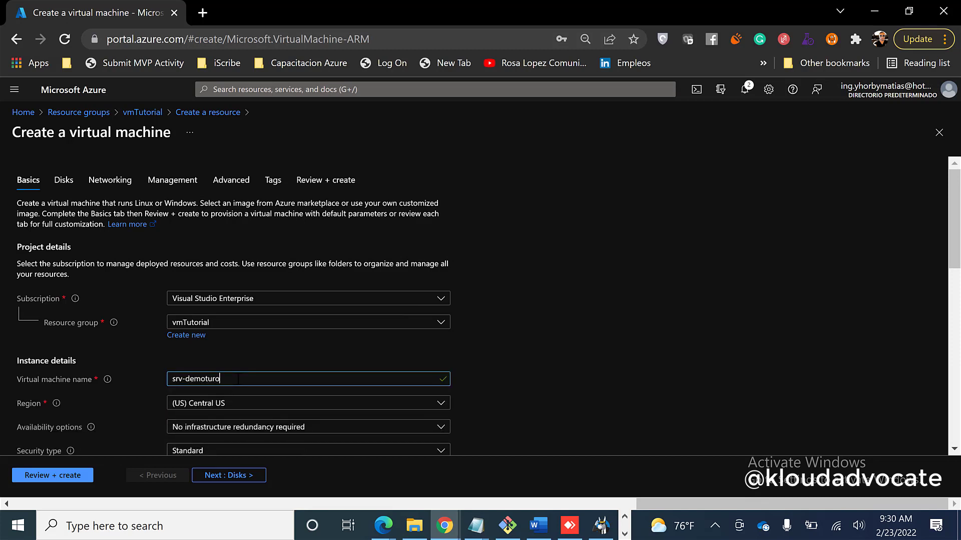
key(Left)
key(Left)
text(i)
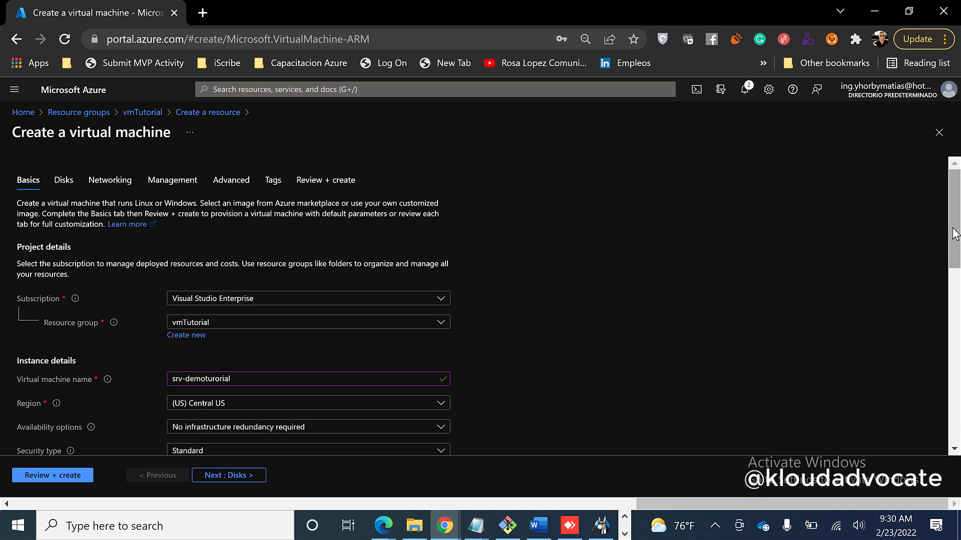
scroll(806, 279, down, 2)
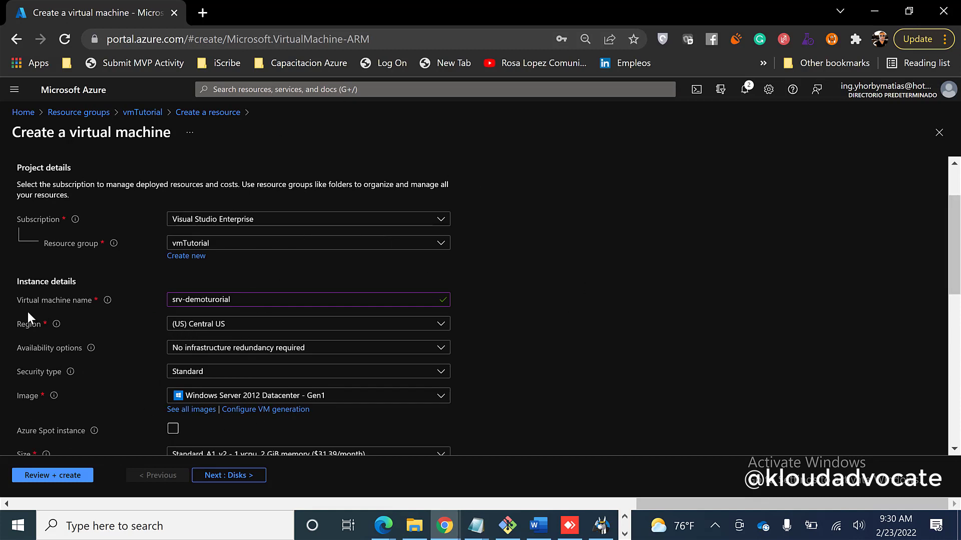
Step: Set the VM region to (US) East US 2
click(203, 326)
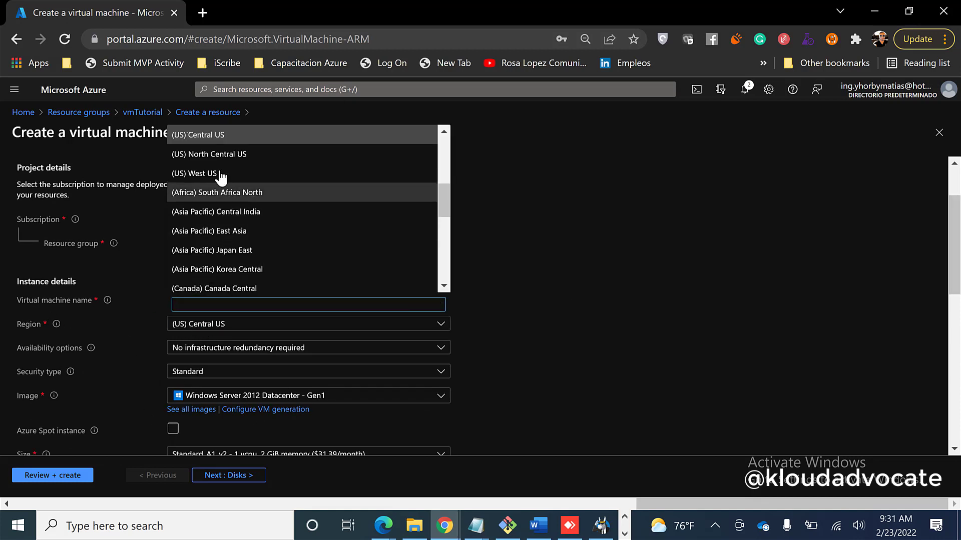
drag(444, 203, 440, 145)
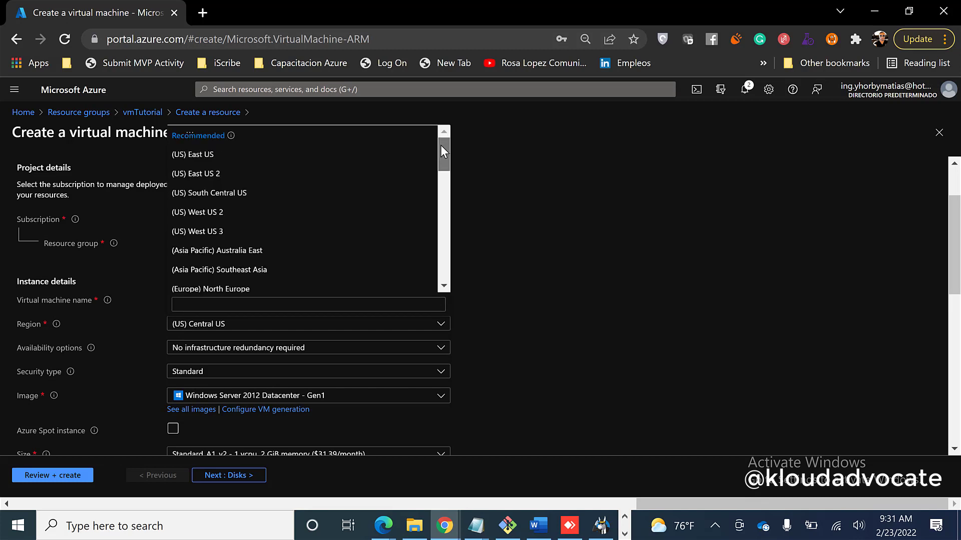
click(196, 174)
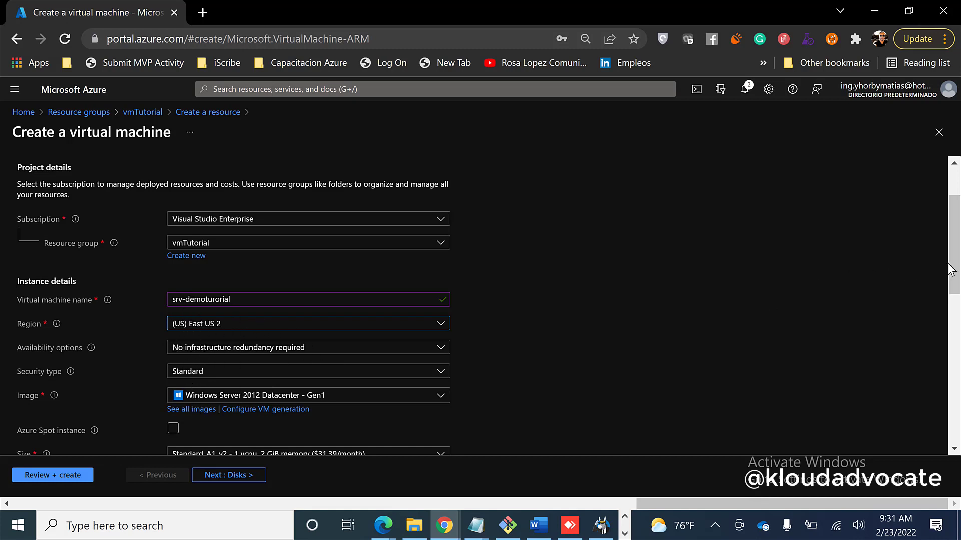
Step: Keep Standard as the VM security type after reviewing the options
drag(954, 259, 953, 279)
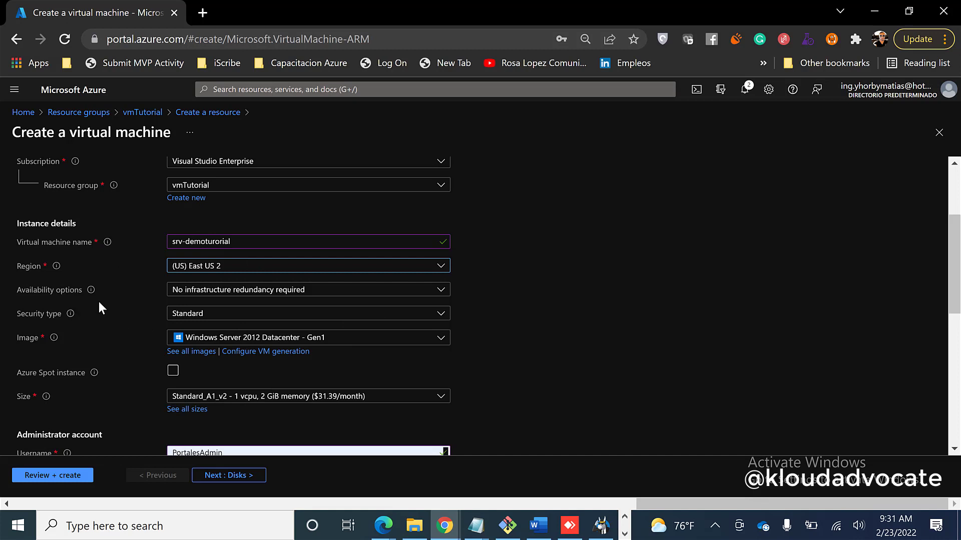
click(266, 315)
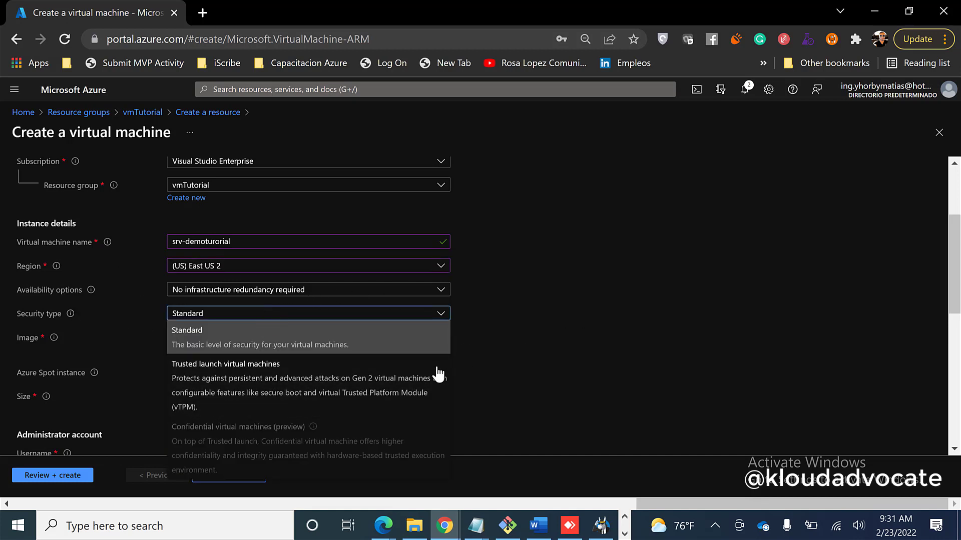
click(567, 248)
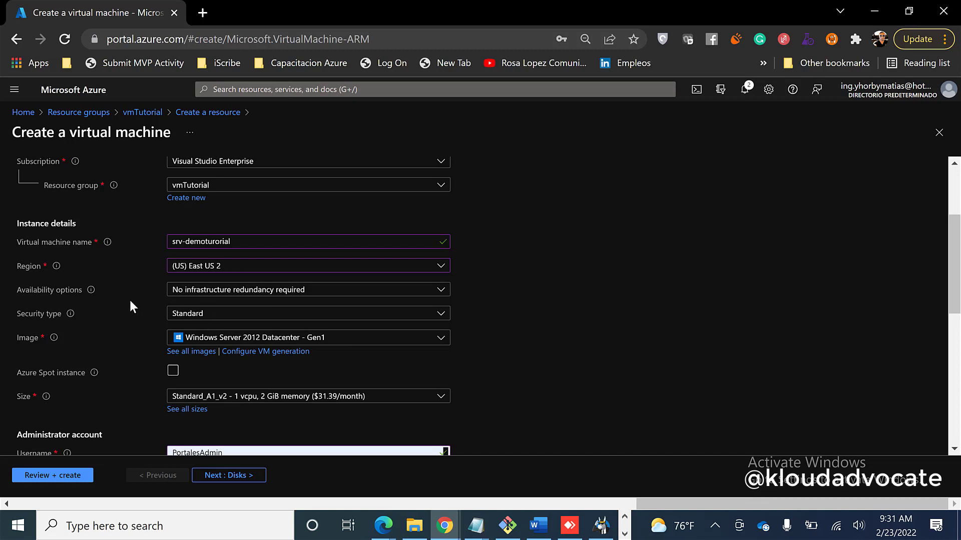
click(173, 318)
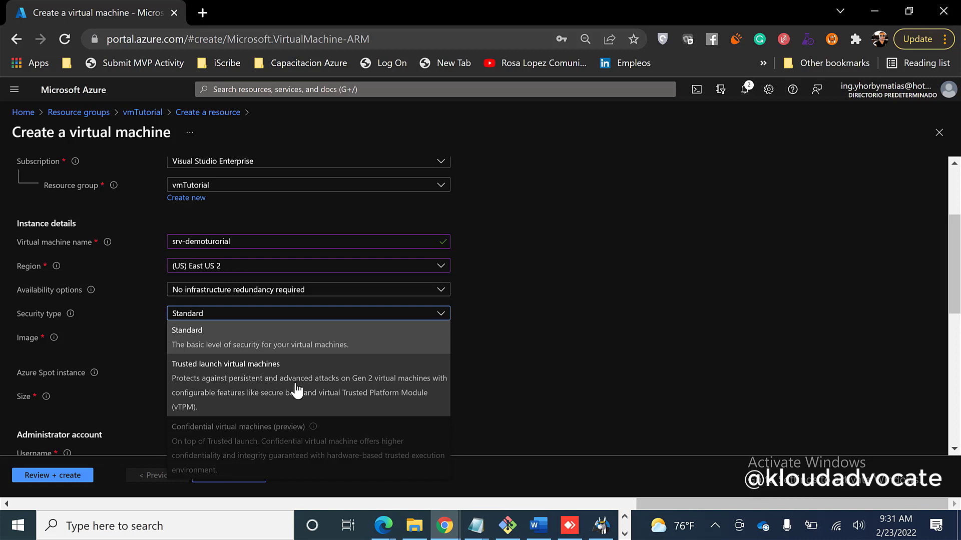
click(593, 313)
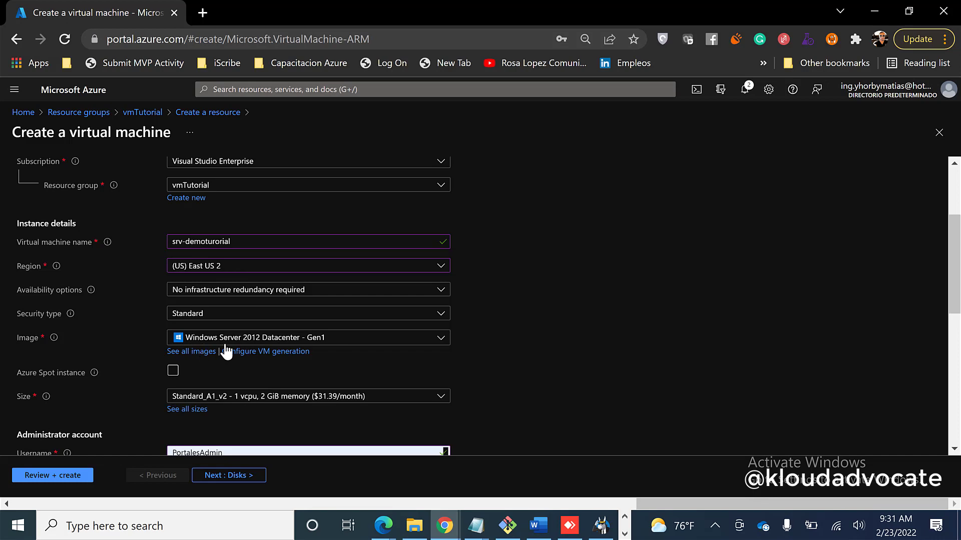
click(190, 352)
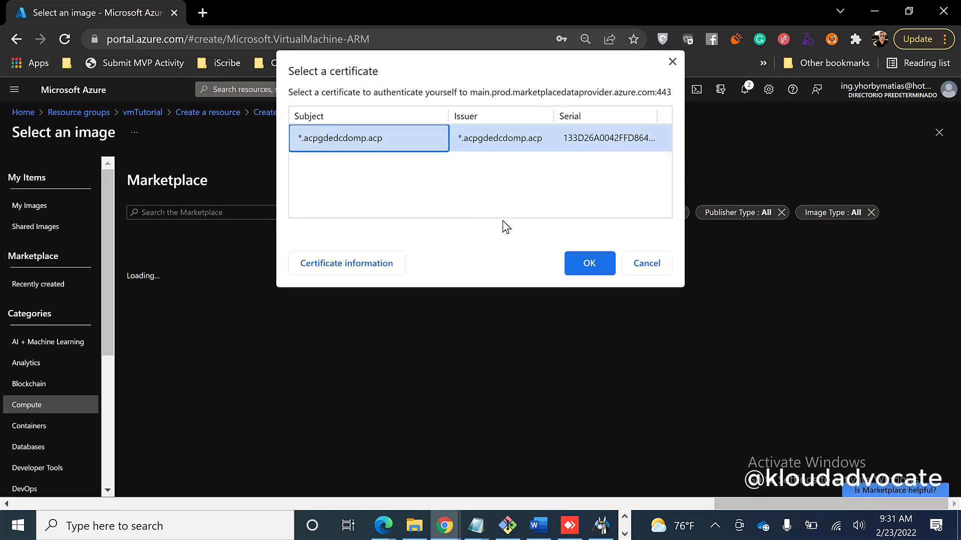
click(642, 266)
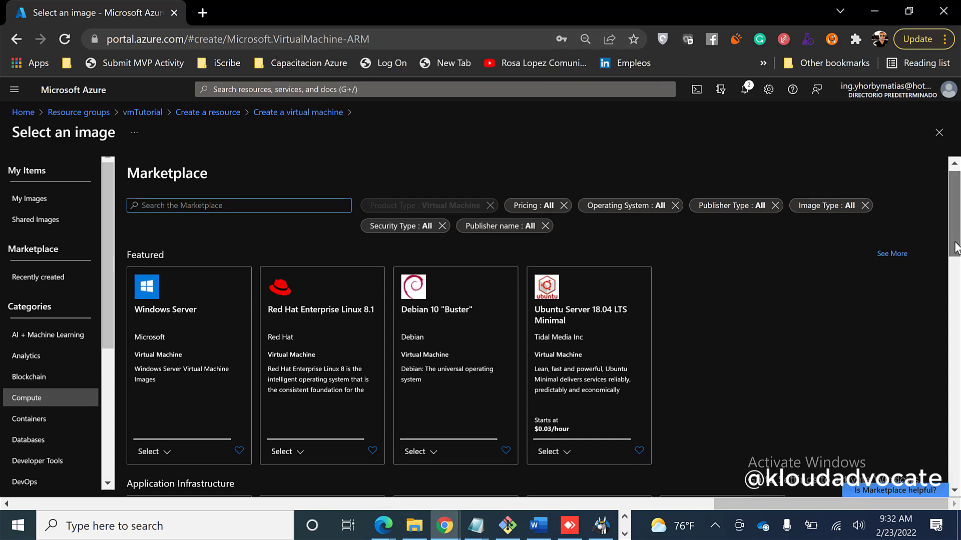
mouse_move(954, 227)
mouse_down()
mouse_move(955, 263)
mouse_move(956, 242)
mouse_up()
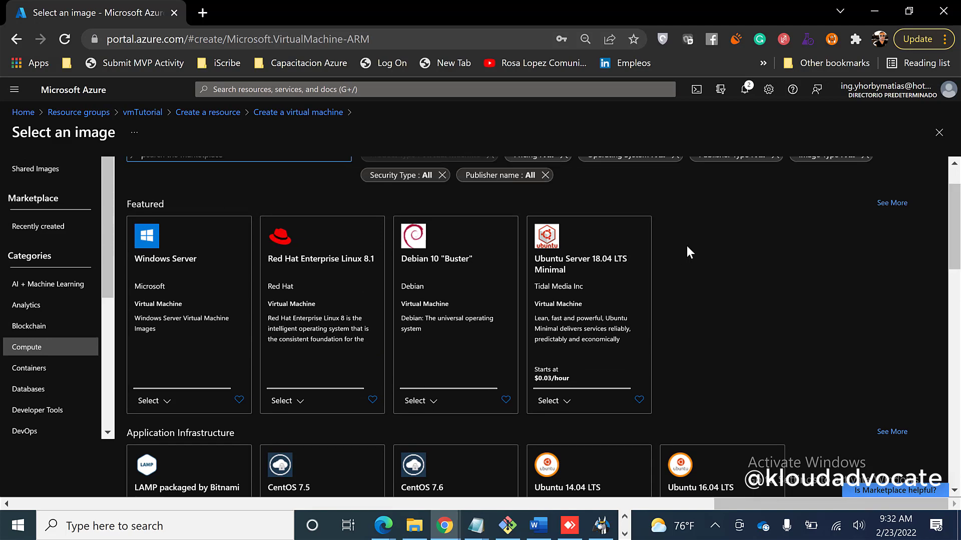
click(891, 203)
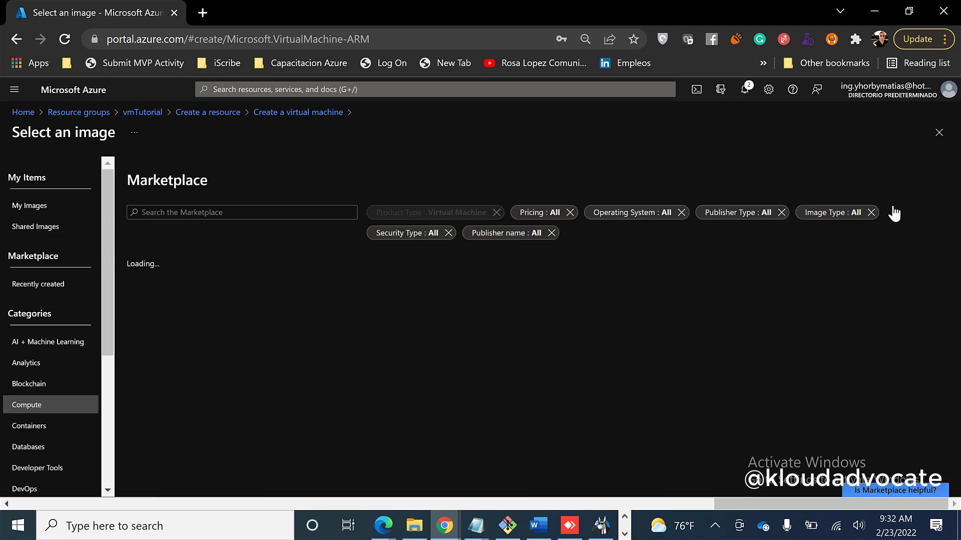
drag(953, 258, 951, 279)
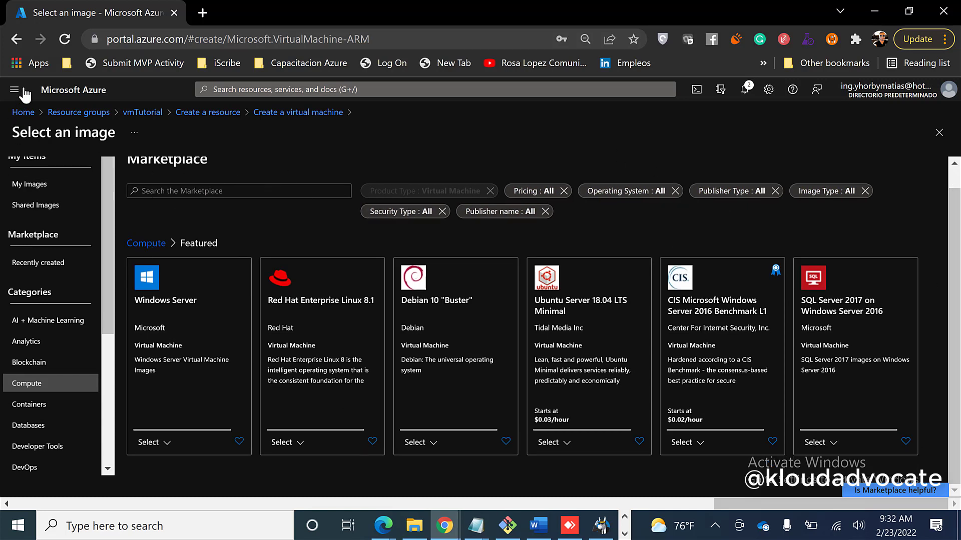
click(280, 112)
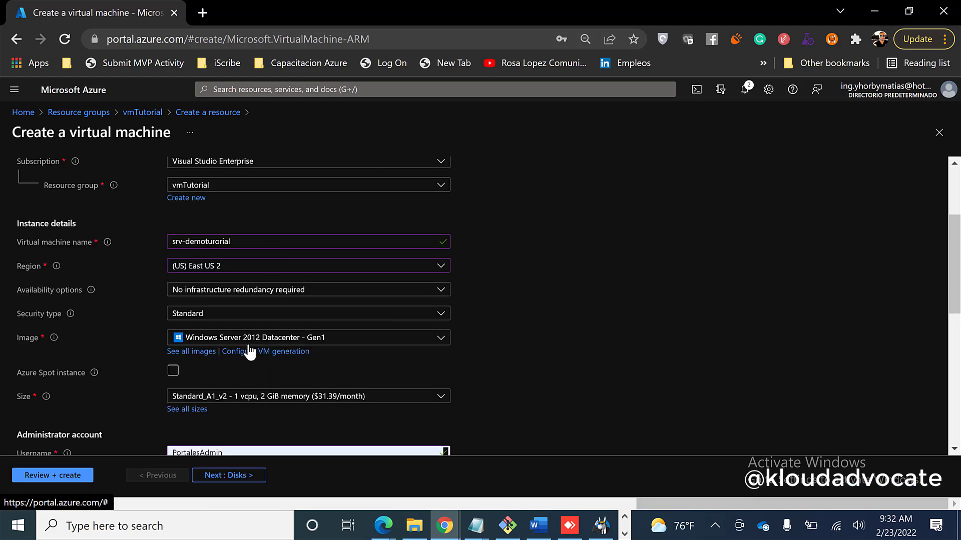
click(192, 352)
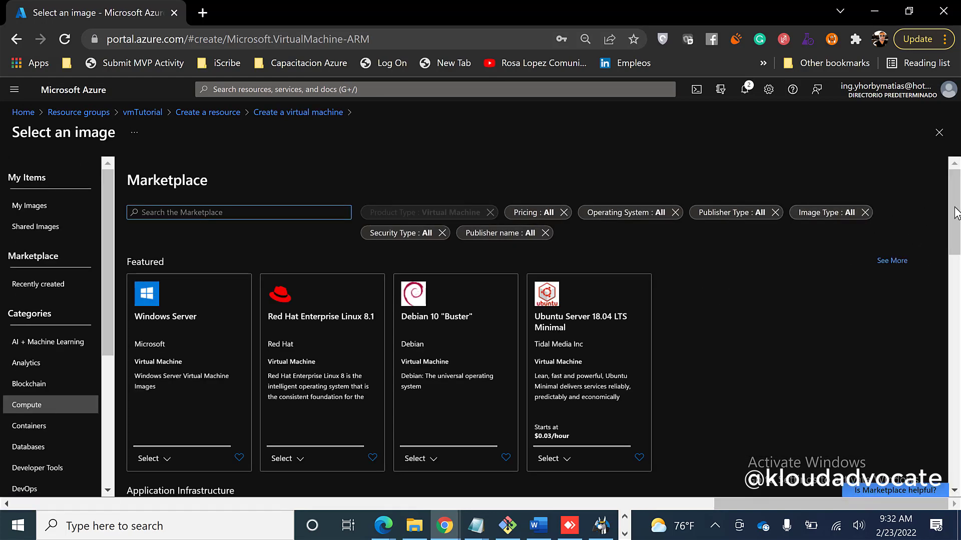
scroll(406, 250, down, 6)
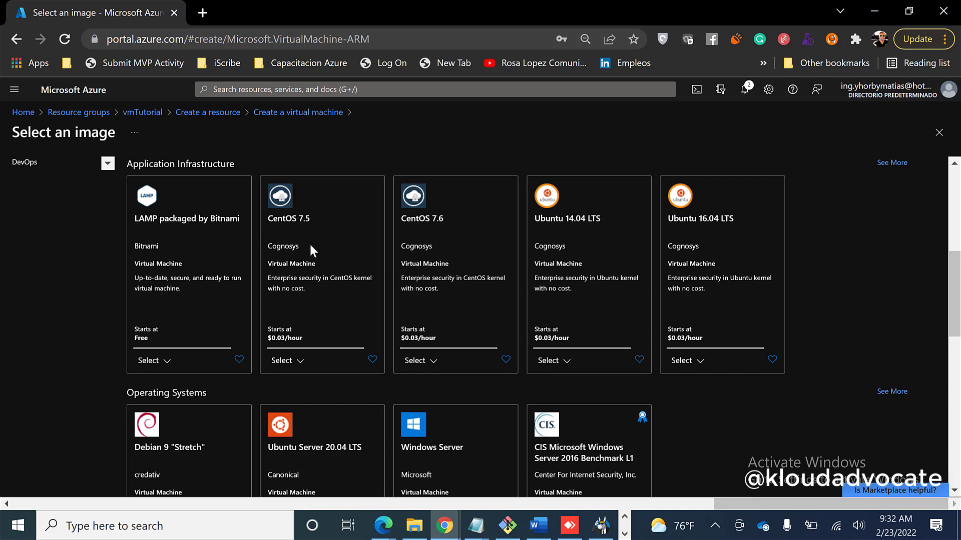
scroll(958, 310, down, 4)
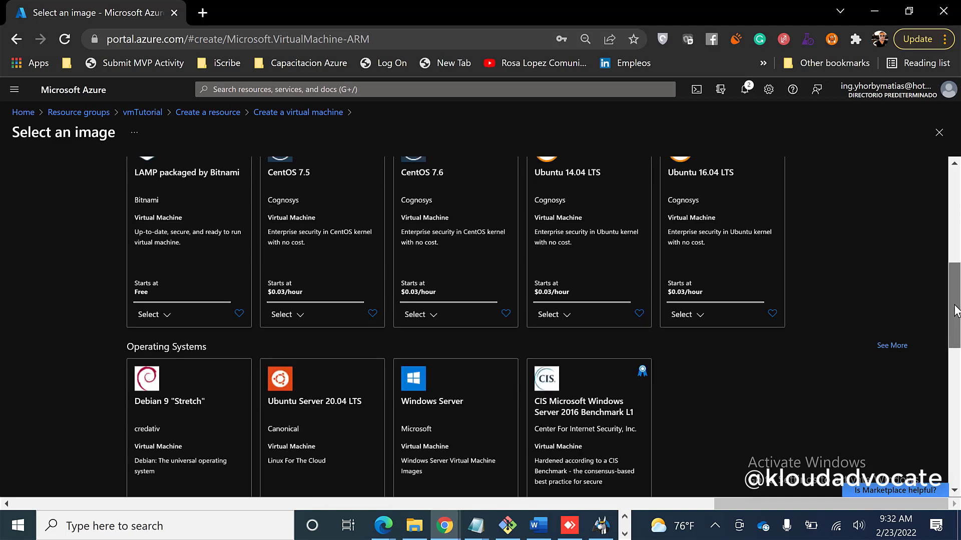
scroll(958, 369, down, 2)
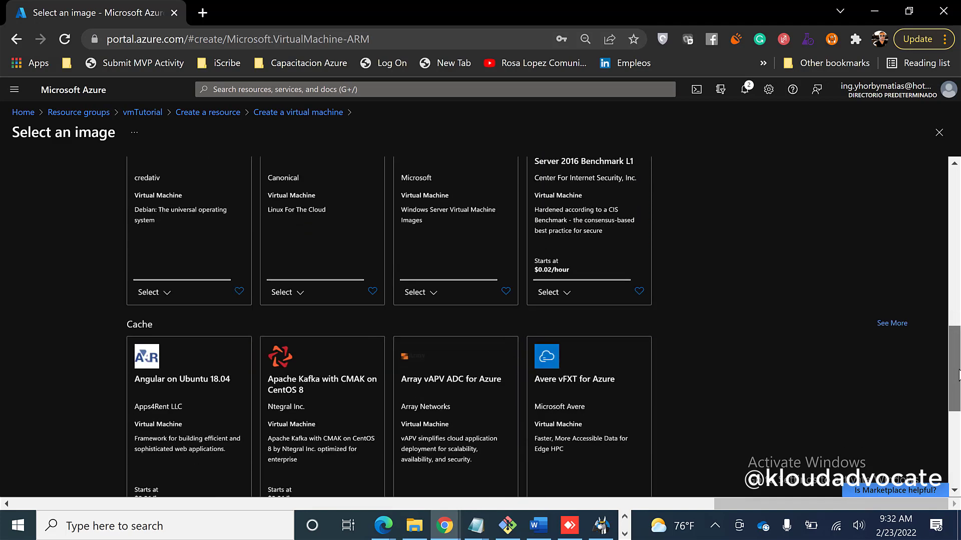
scroll(958, 375, down, 2)
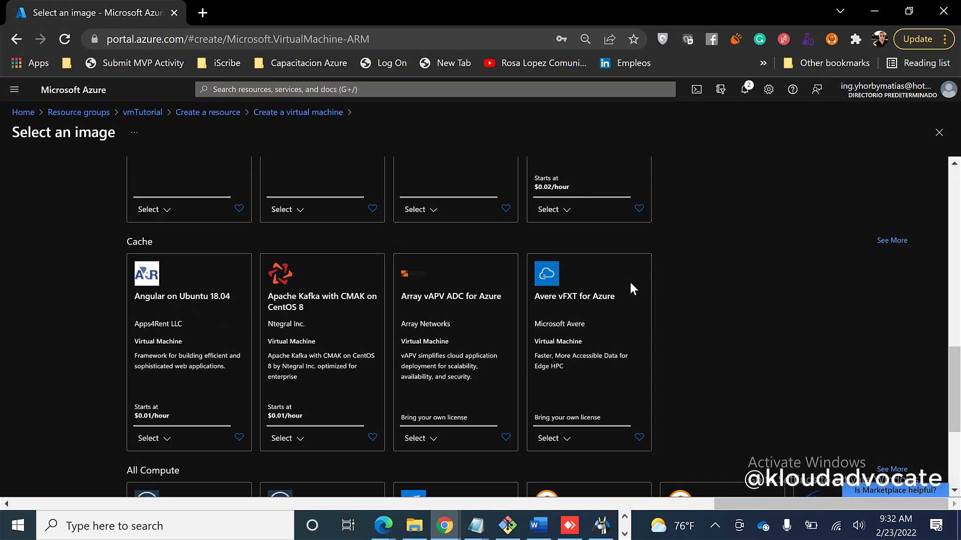
scroll(950, 352, down, 4)
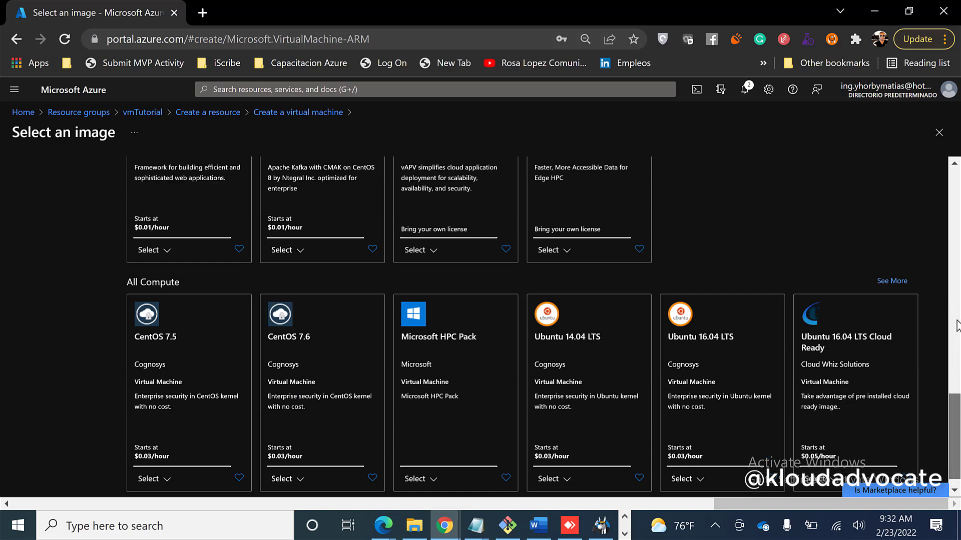
scroll(955, 216, down, 3)
drag(955, 211, 954, 177)
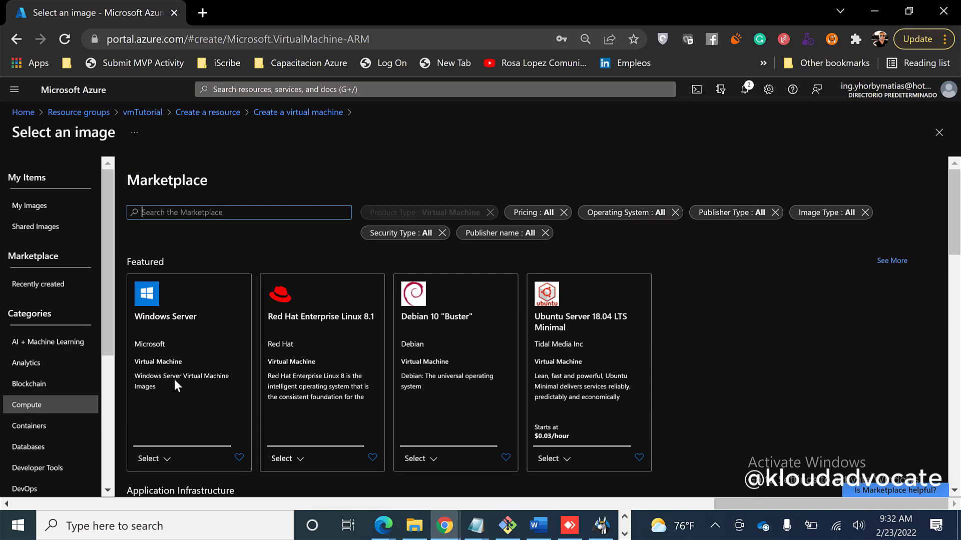
click(155, 458)
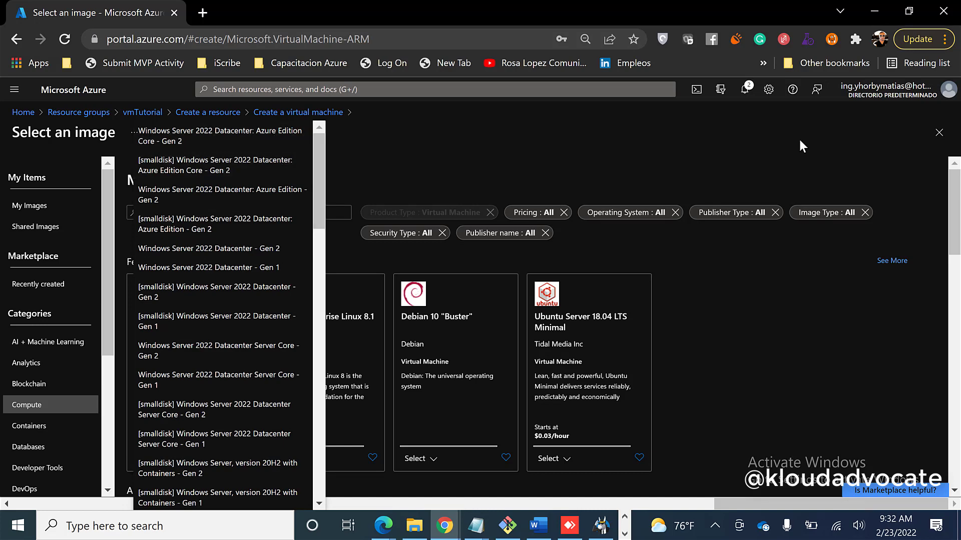
click(940, 133)
click(939, 133)
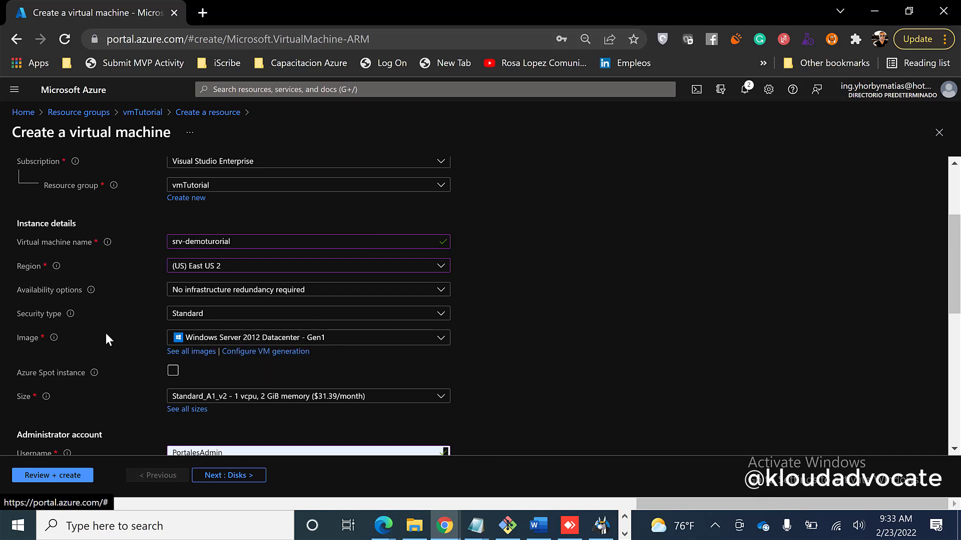
Step: Select Standard_DS1_v2 (1 vCPU, 3.5 GiB, $41.61/month) from the VM size list
click(244, 398)
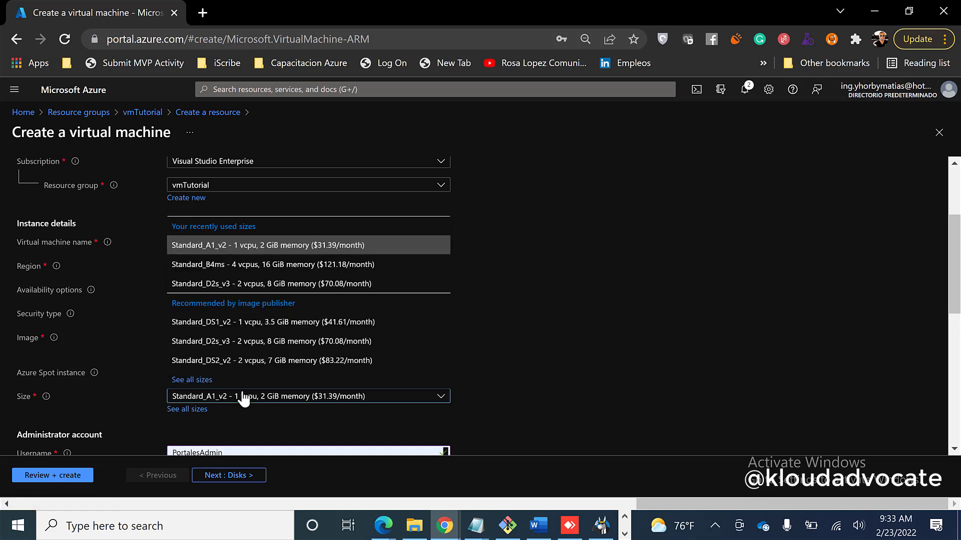
click(315, 254)
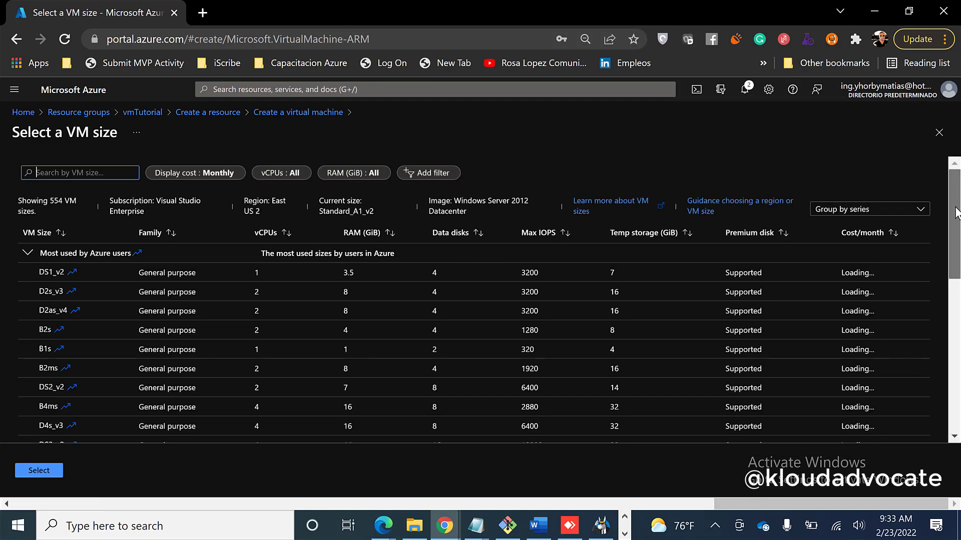
drag(956, 207, 960, 167)
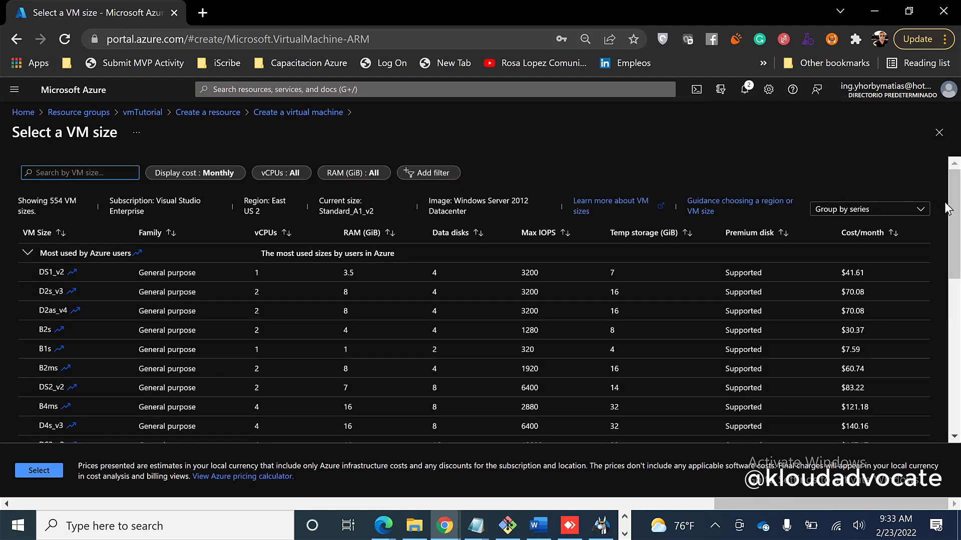
drag(953, 209, 957, 239)
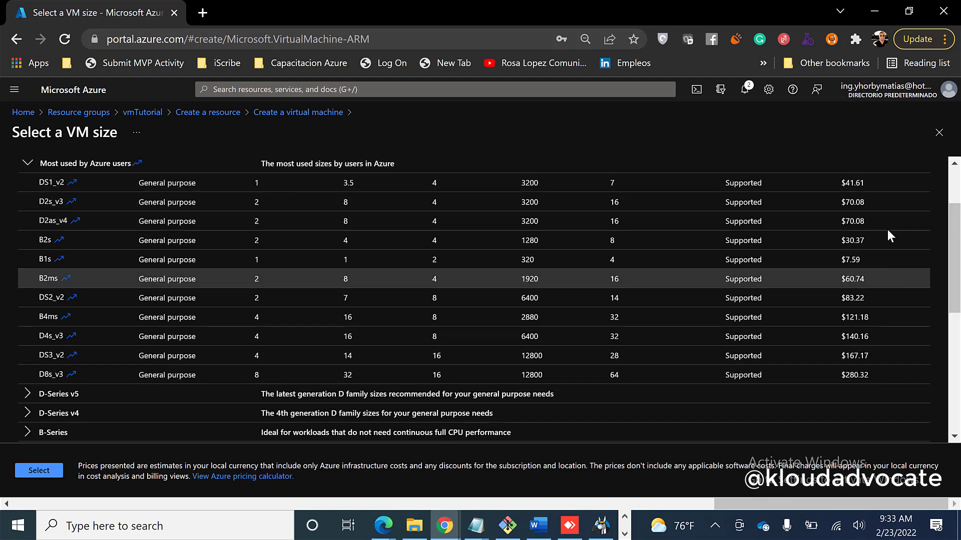
scroll(876, 251, up, 3)
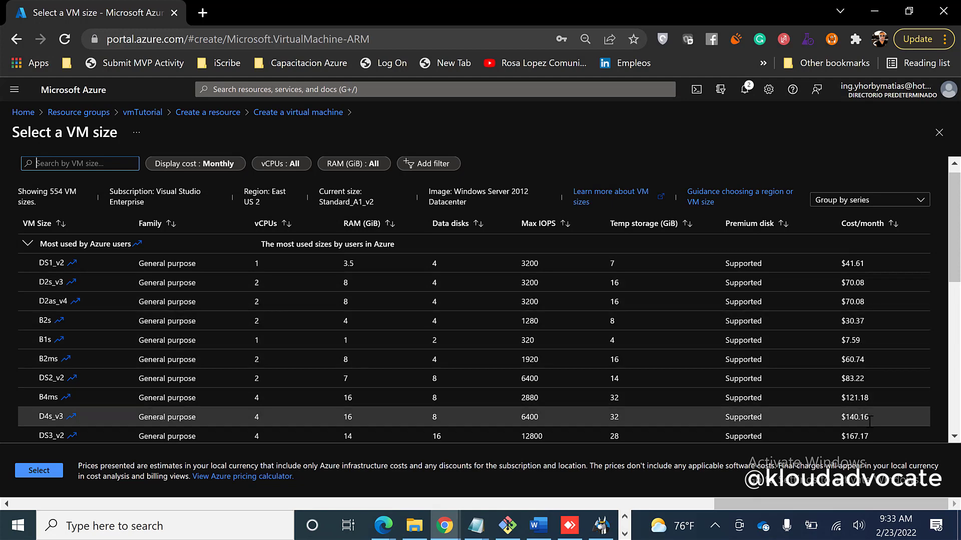
drag(955, 273, 954, 356)
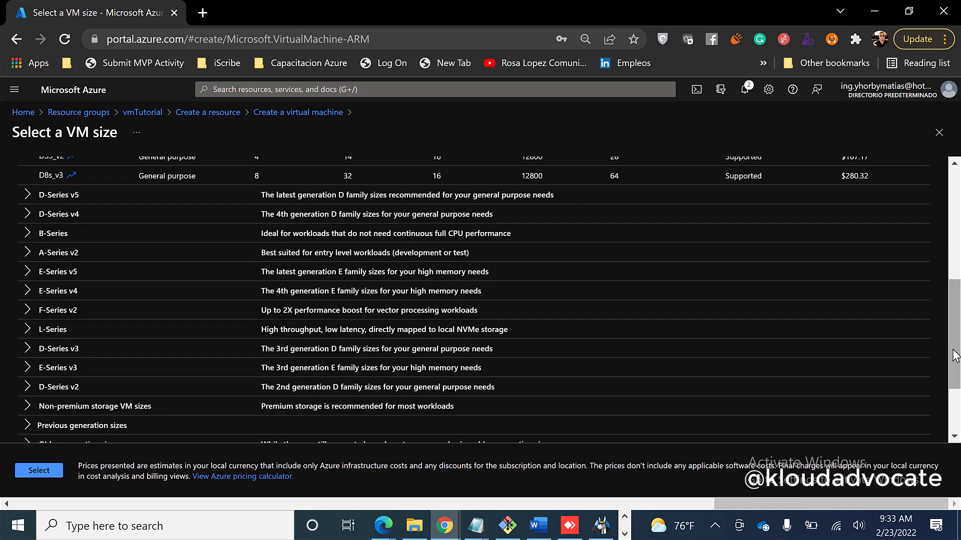
scroll(675, 225, up, 5)
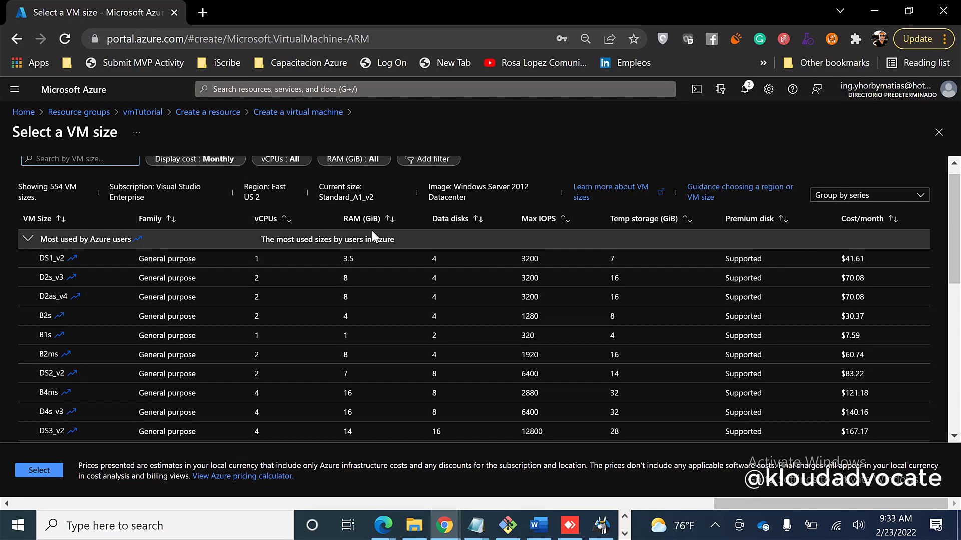
click(487, 266)
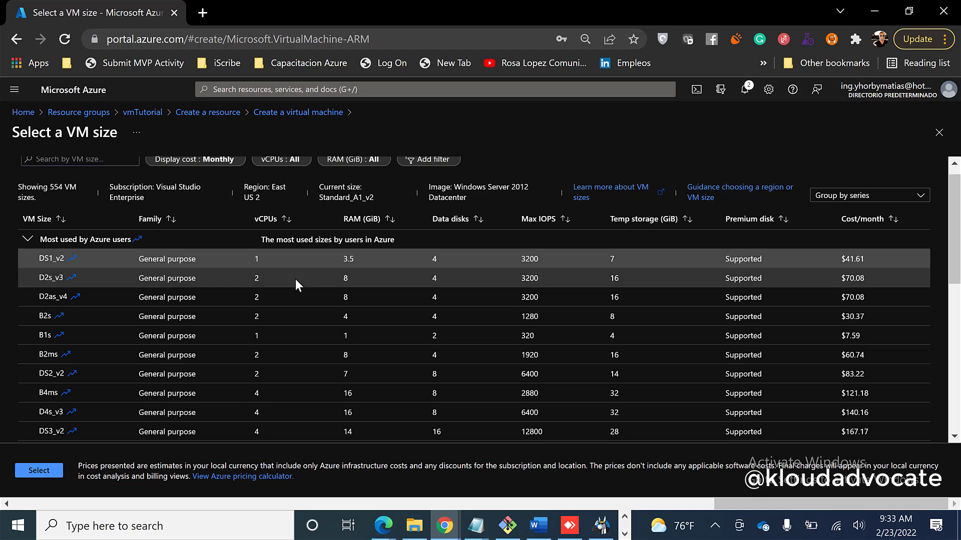
click(40, 470)
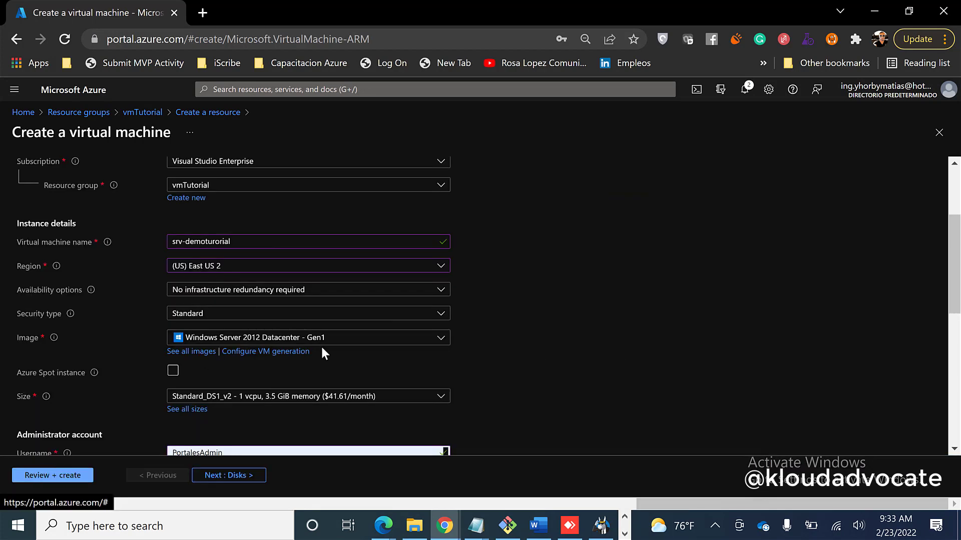
Step: Replace the administrator username with a new name
drag(954, 275, 954, 334)
double_click(278, 275)
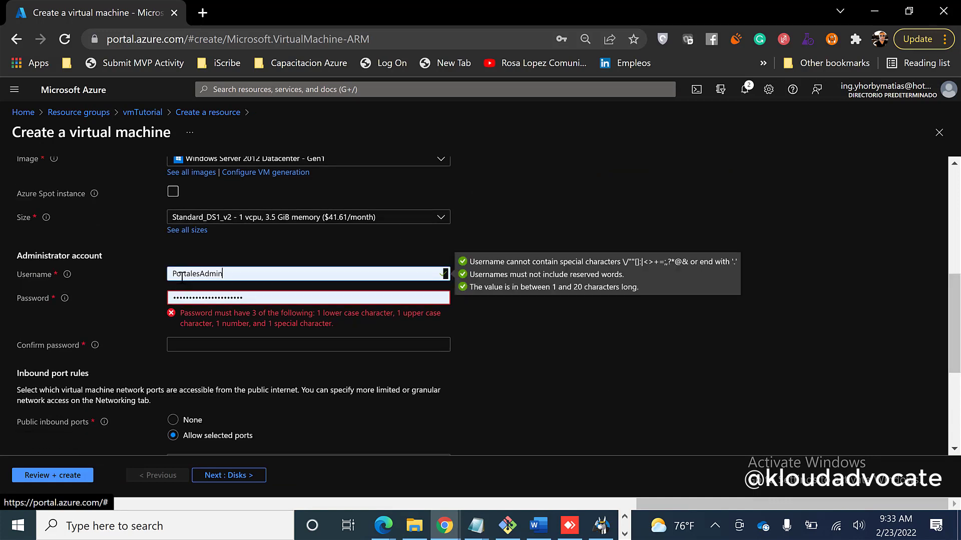
text(ymatias)
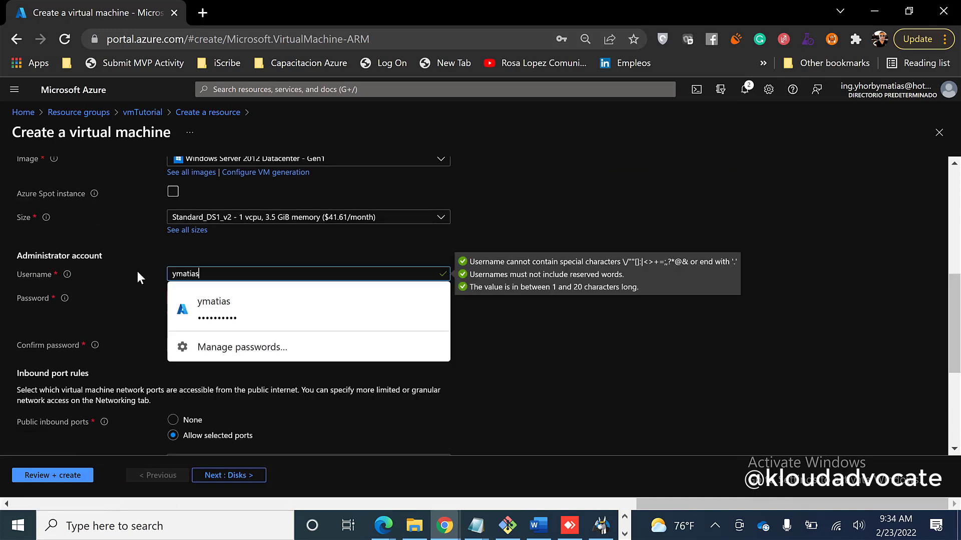
click(137, 271)
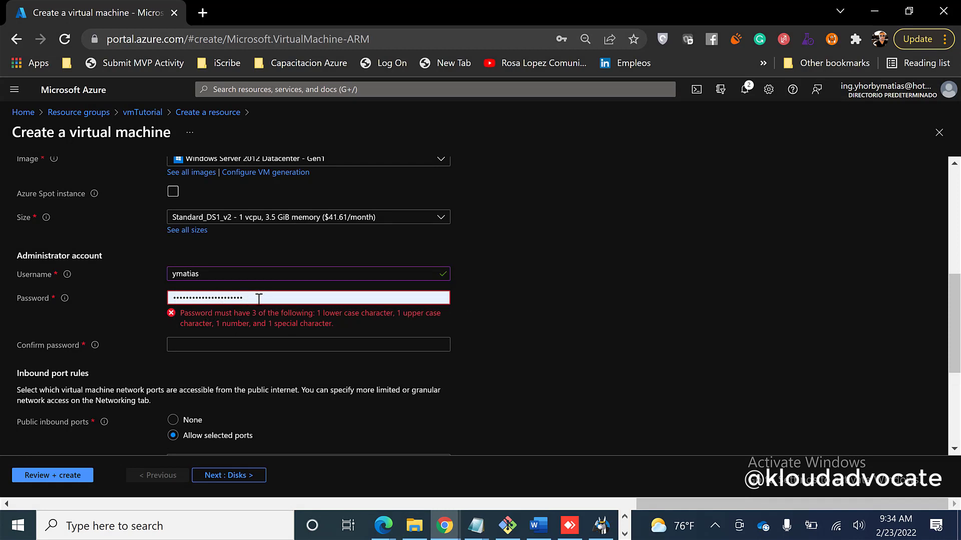
Step: Enter the administrator password and its matching confirmation so both validate
drag(261, 298, 97, 280)
text(••••)
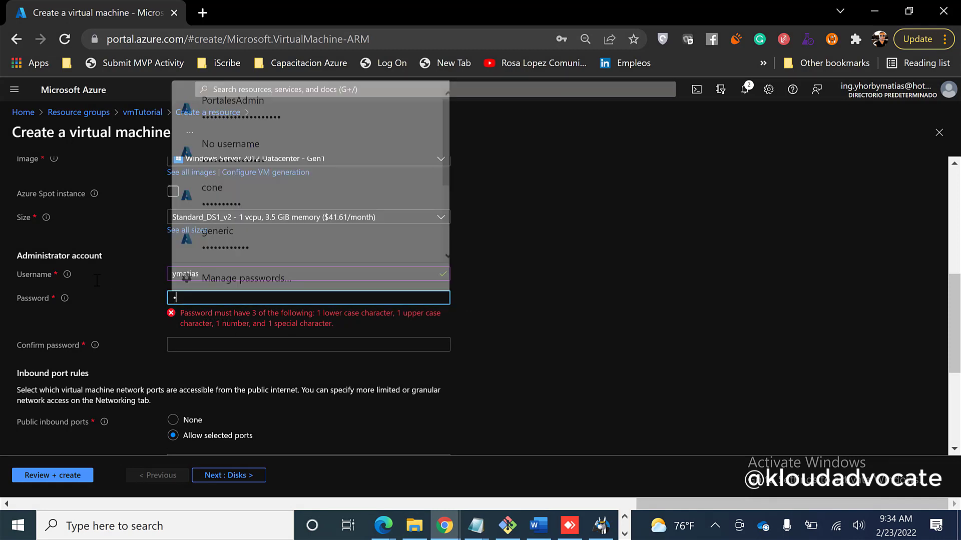
text(••••••)
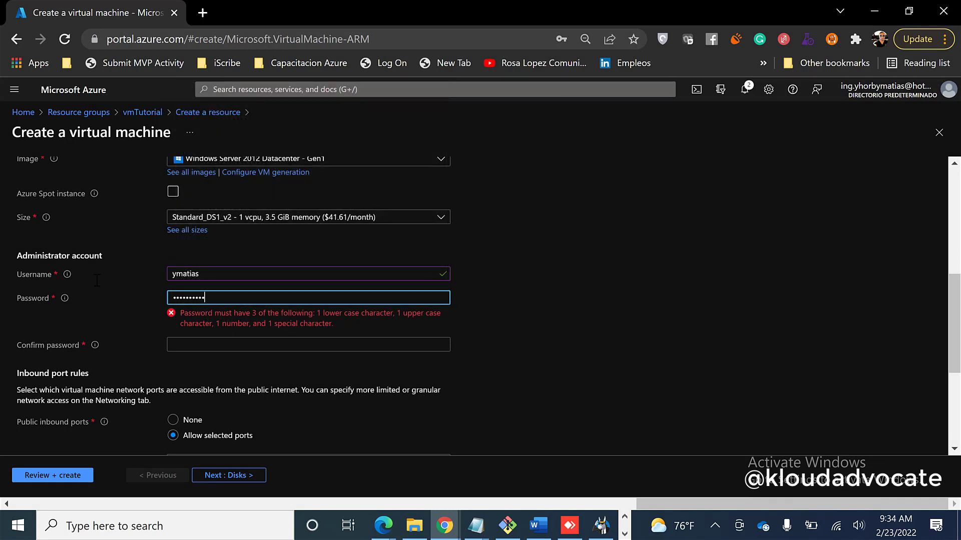
text(•)
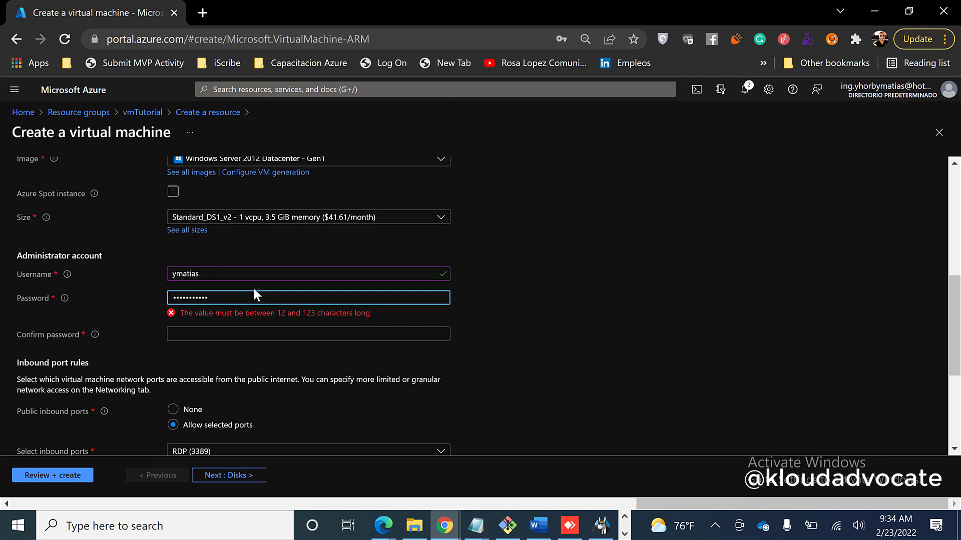
text(••••••)
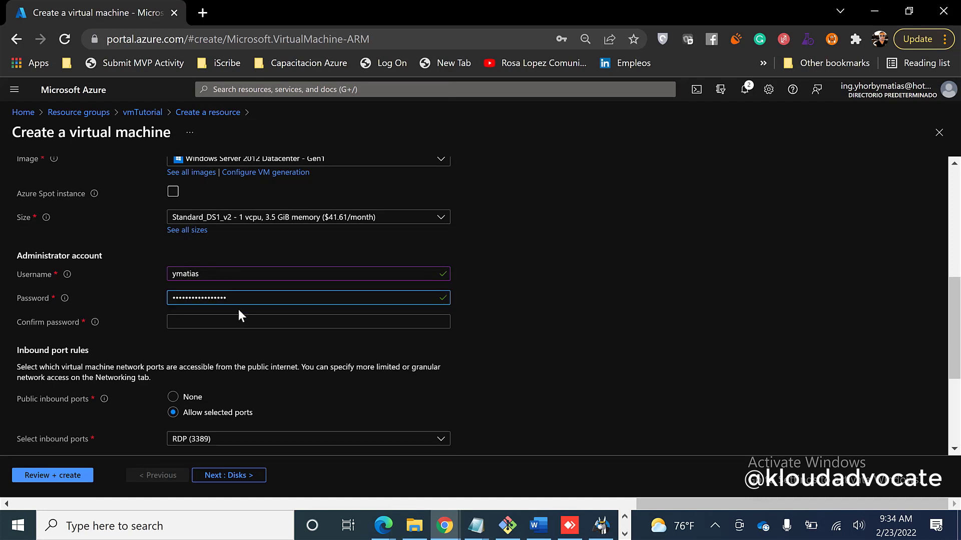
click(225, 320)
text(•••••)
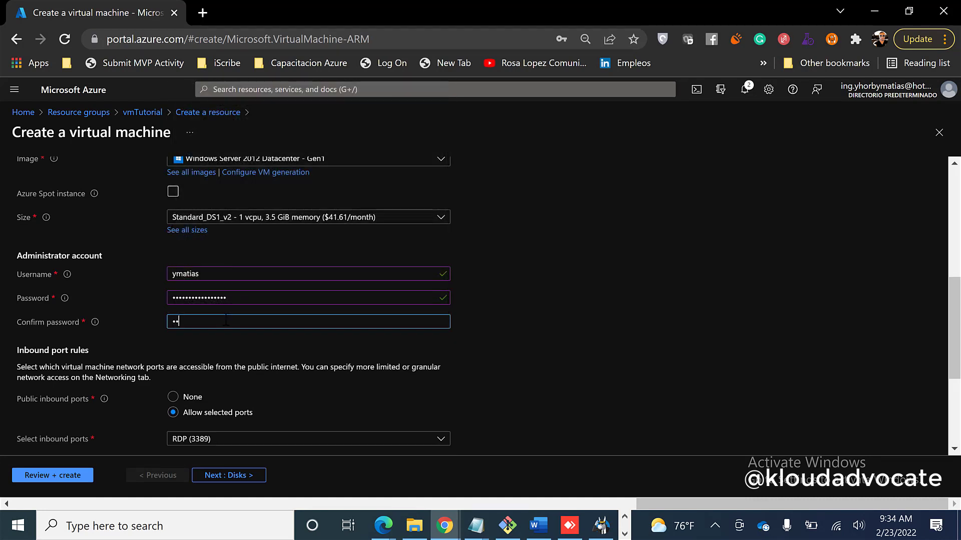
text(•••••••••••)
click(567, 322)
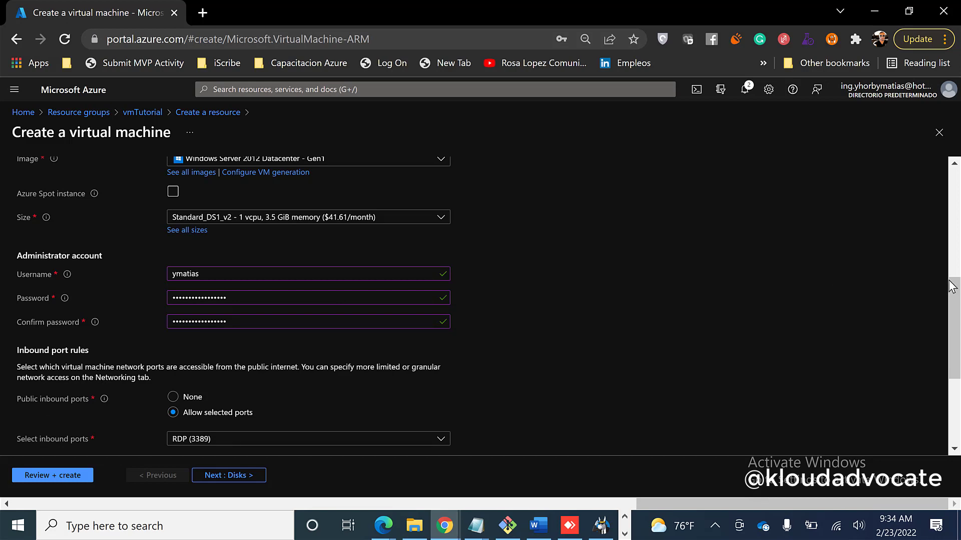
drag(953, 286, 954, 332)
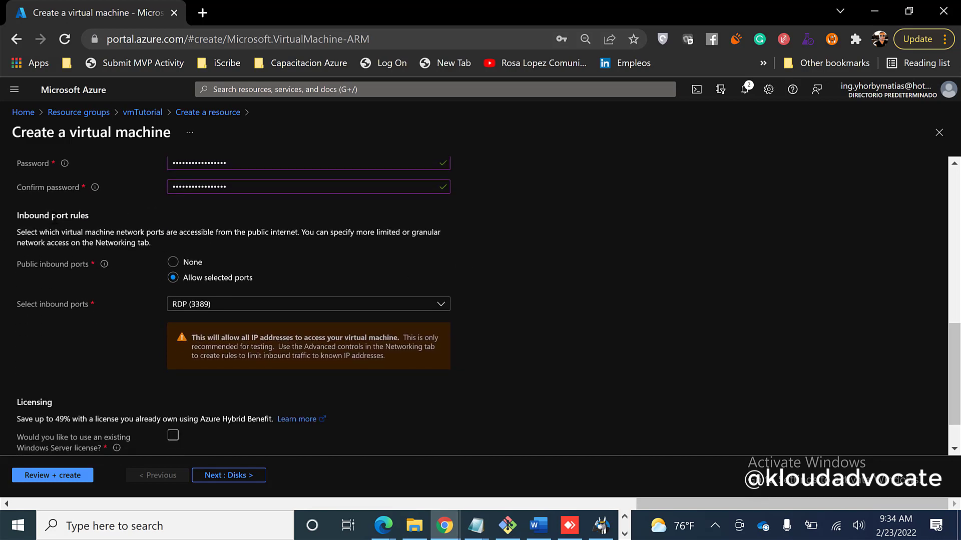
Step: Allow selected public inbound ports with RDP (3389) enabled
click(173, 265)
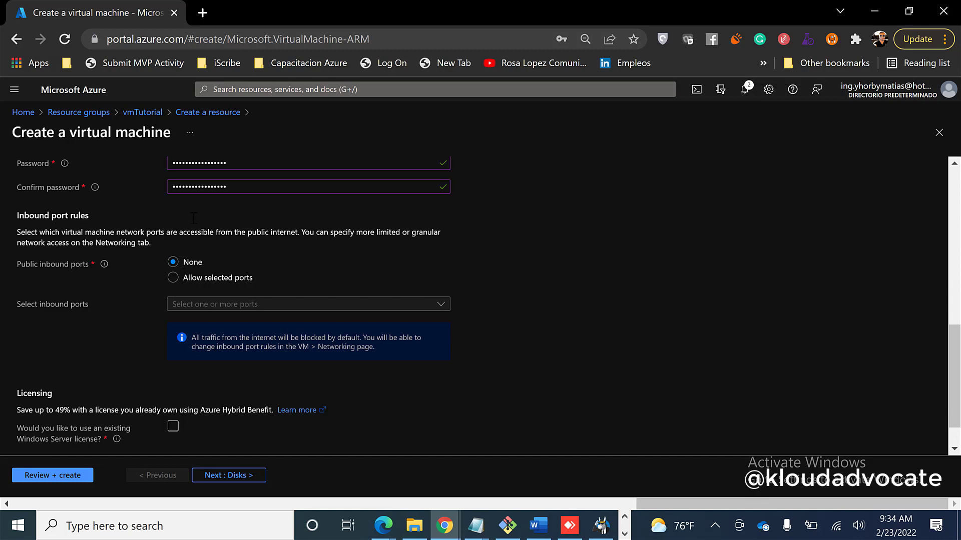
click(172, 278)
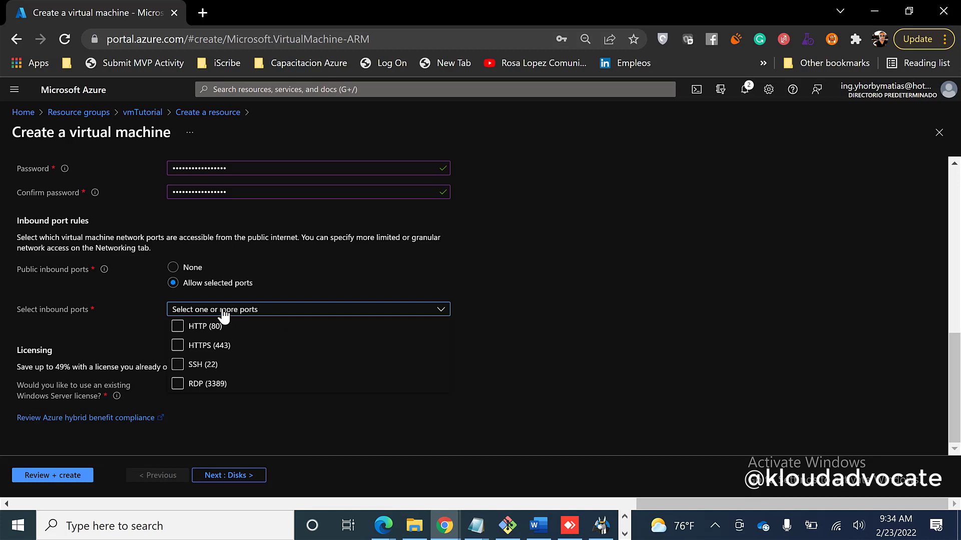
click(210, 385)
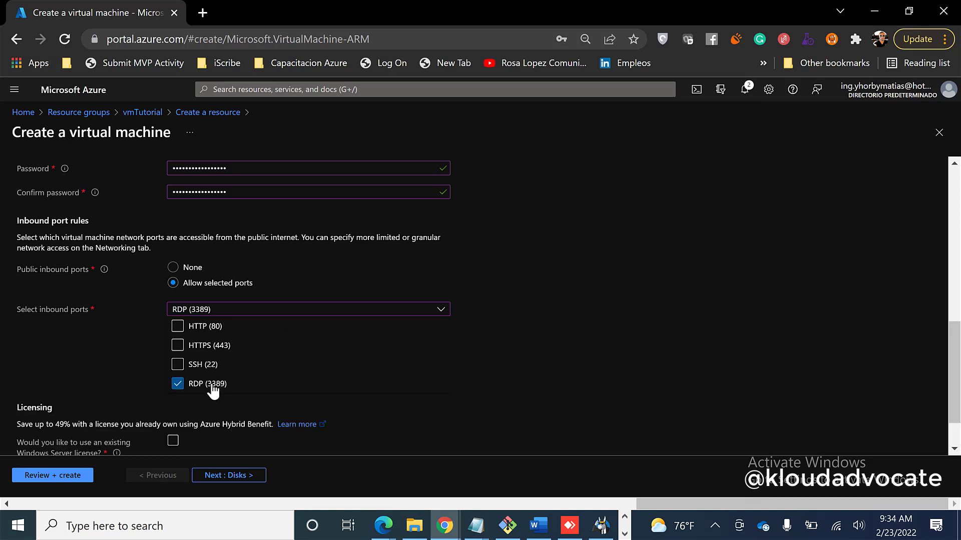
click(124, 333)
click(222, 312)
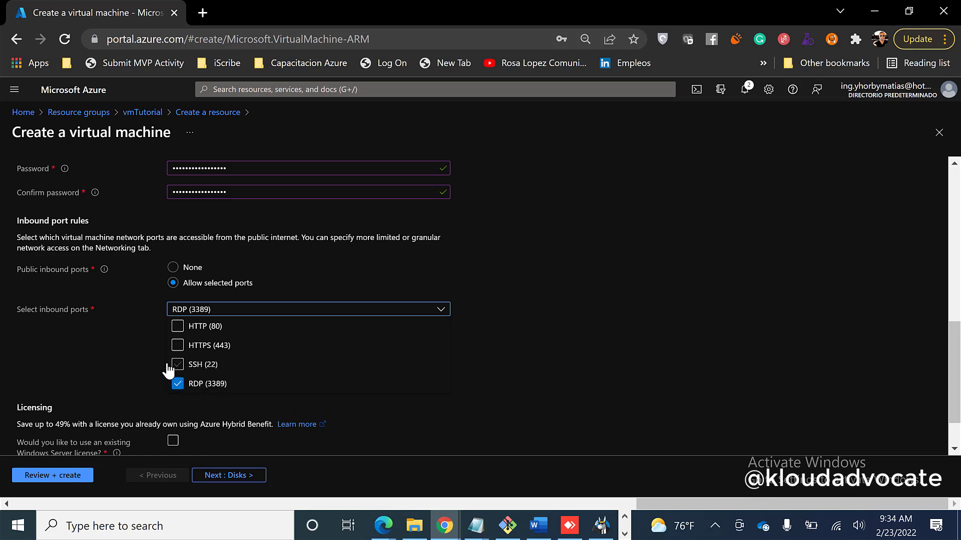
click(149, 322)
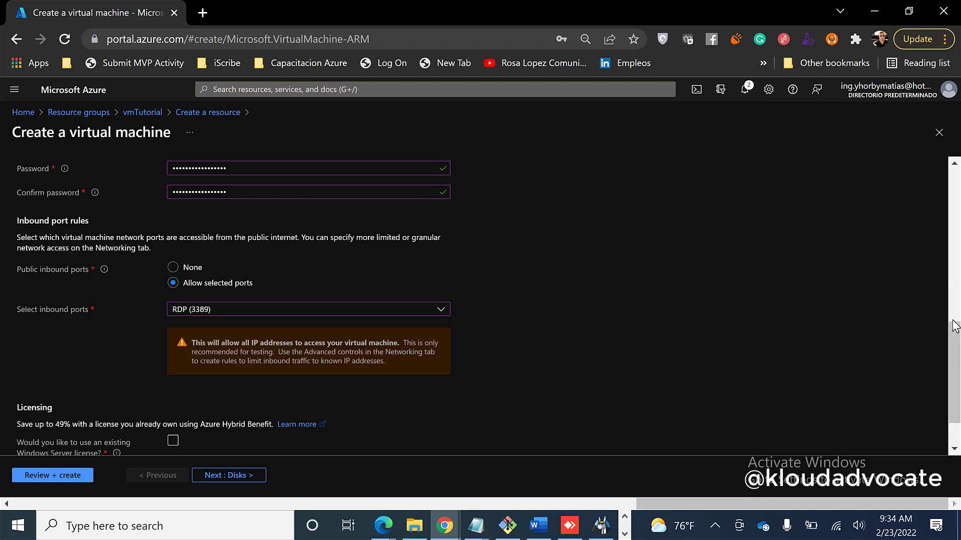
drag(954, 374, 954, 402)
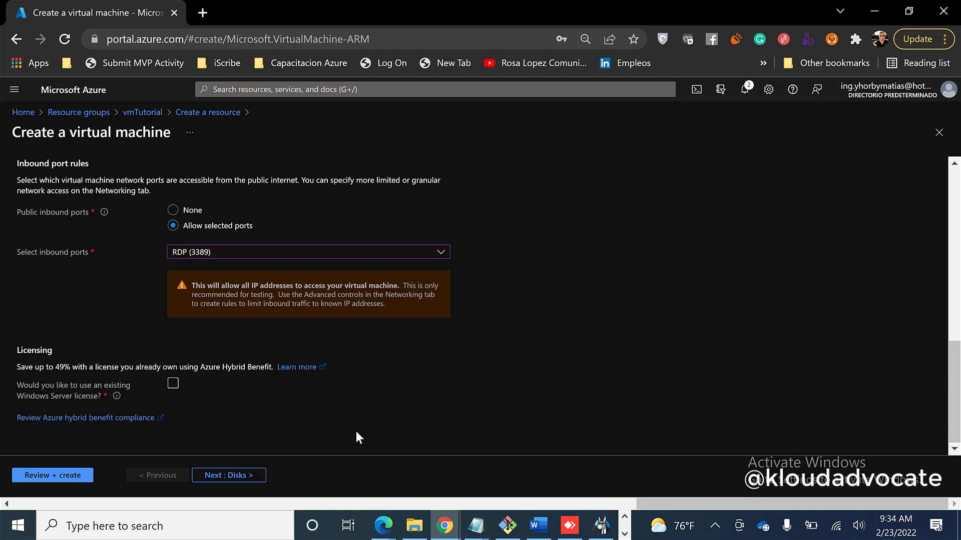
Step: Apply the existing Windows Server license (Azure Hybrid Benefit) and continue to Disks
click(174, 384)
click(21, 419)
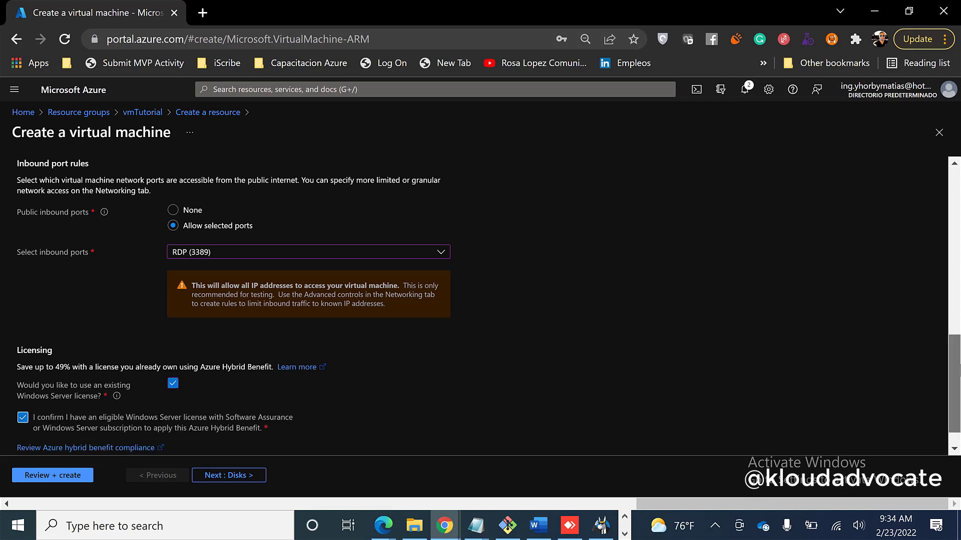
mouse_move(958, 400)
mouse_down()
mouse_move(958, 360)
mouse_move(959, 415)
mouse_up()
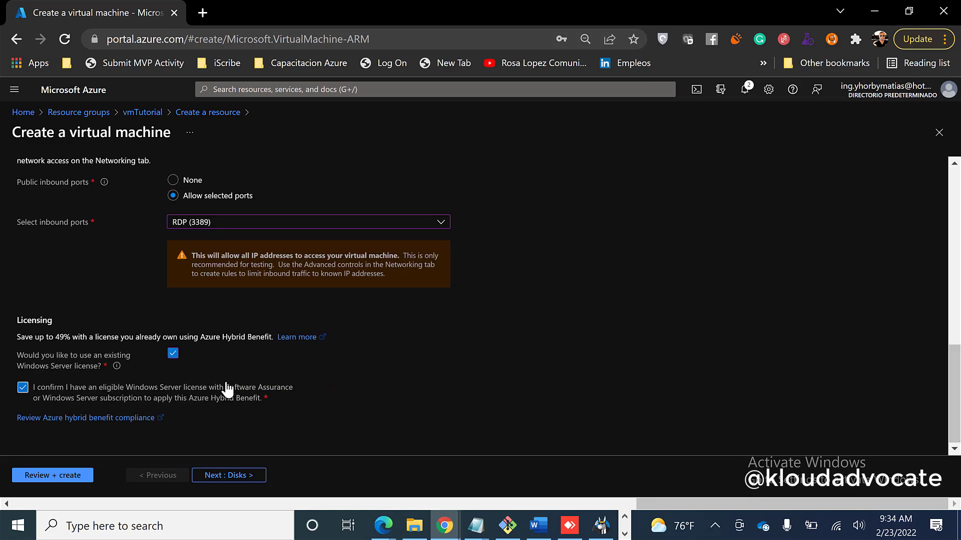
click(244, 479)
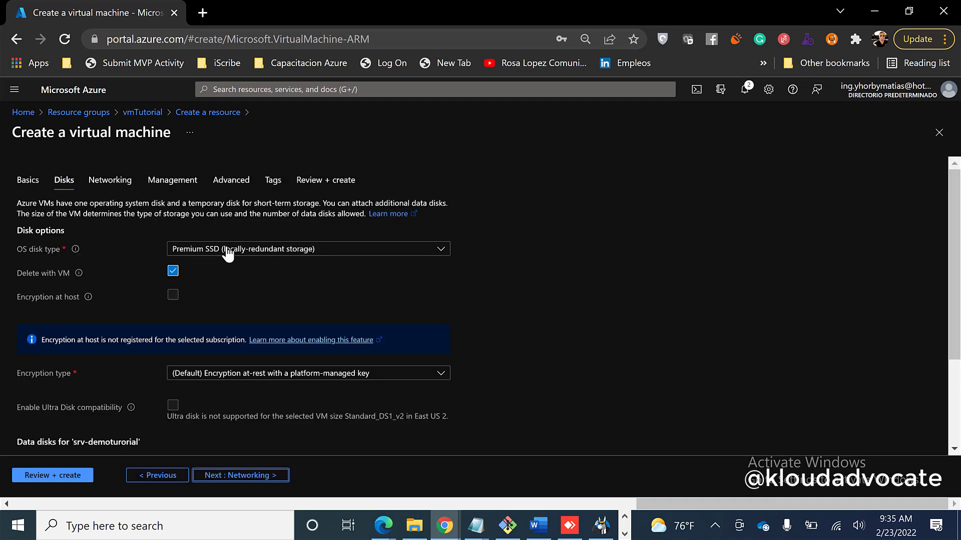
Step: Choose Standard HDD (locally-redundant storage) as the OS disk type
click(226, 251)
click(631, 285)
click(227, 248)
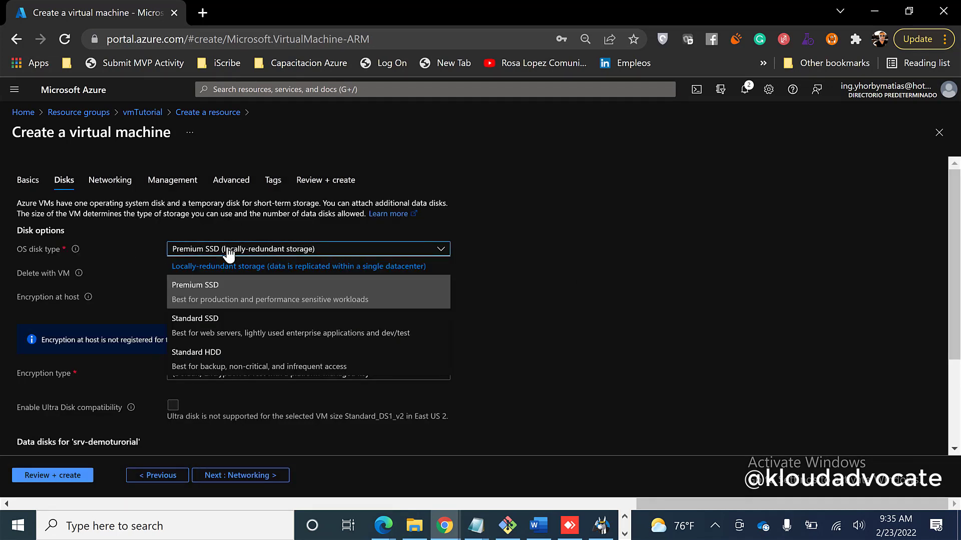
click(233, 361)
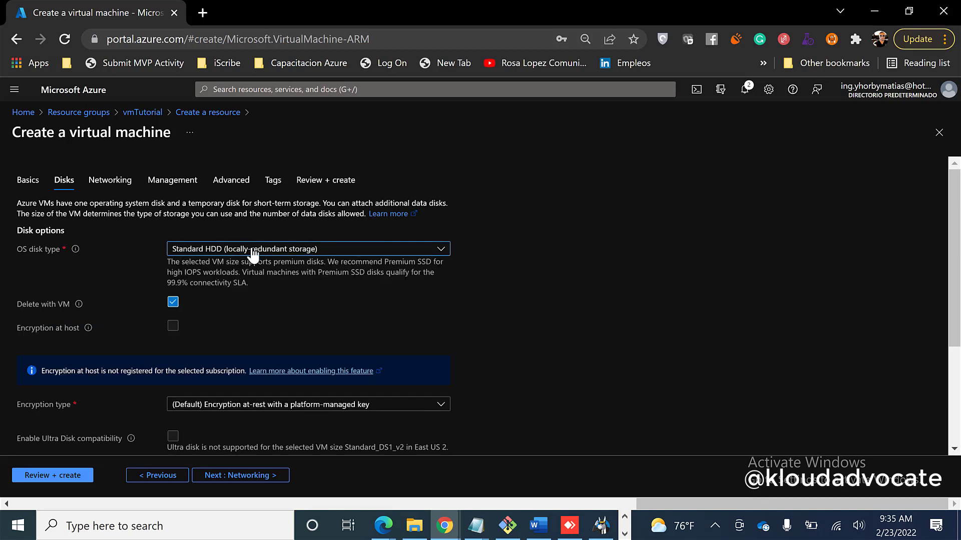
click(318, 249)
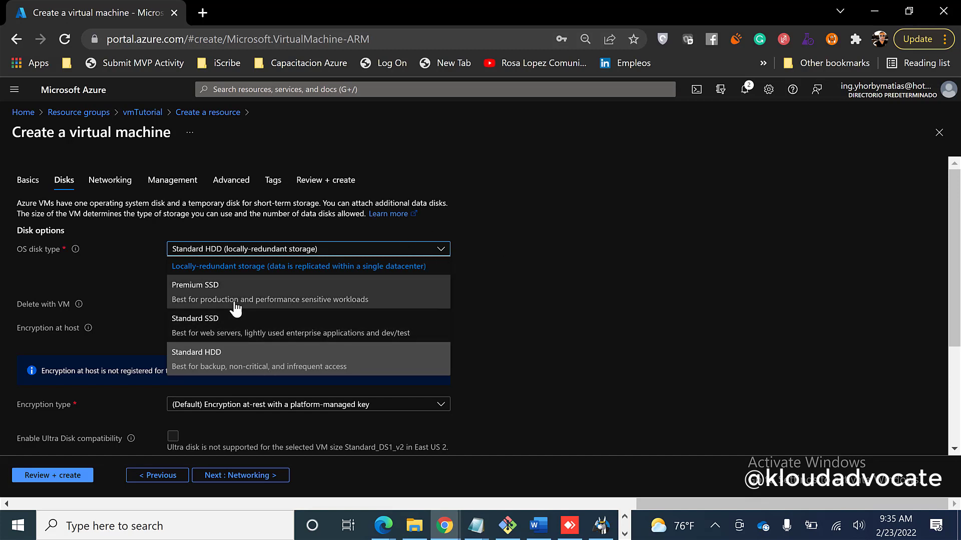
click(621, 256)
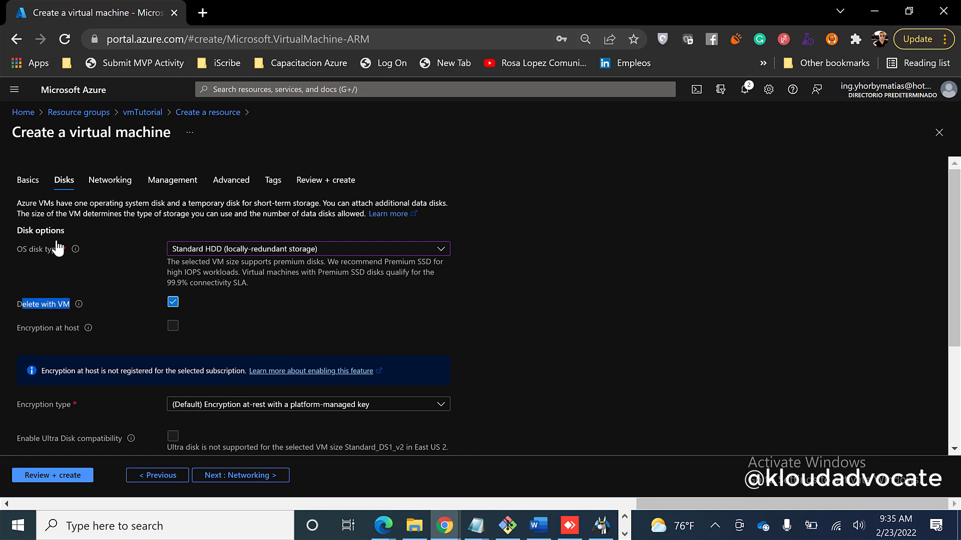
Step: Keep 'Delete with VM' enabled for the OS disk and review the encryption and data disk settings
click(173, 302)
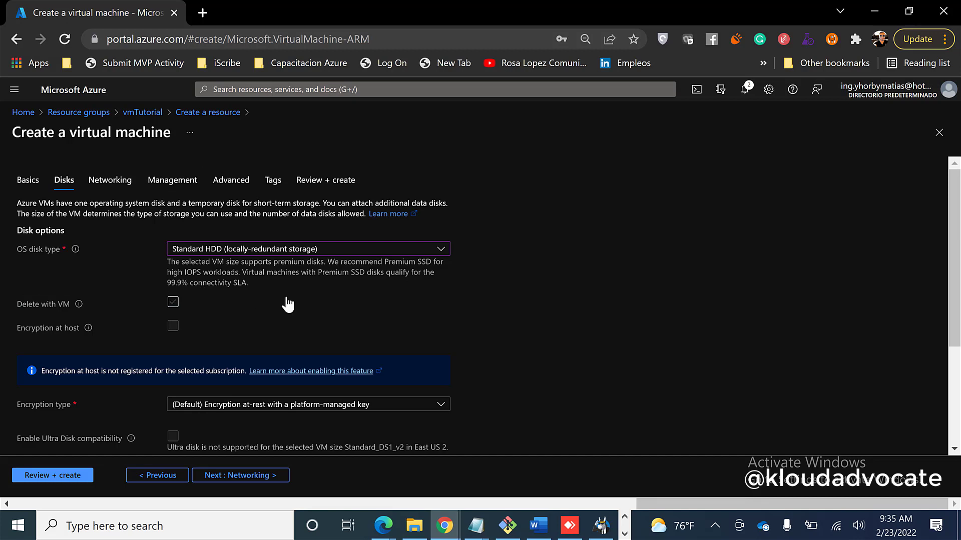
click(172, 303)
drag(950, 205, 954, 271)
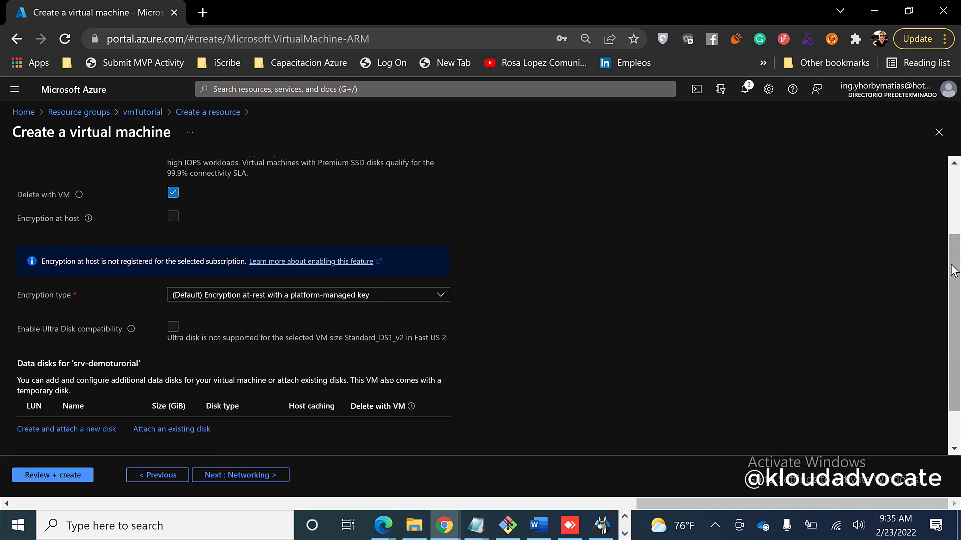
scroll(354, 258, down, 1)
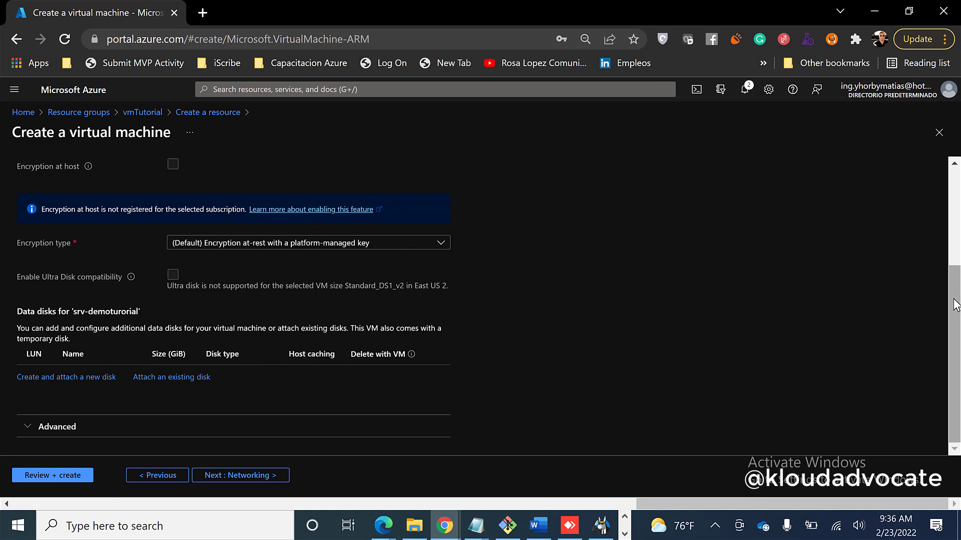
scroll(943, 310, up, 3)
scroll(316, 376, down, 3)
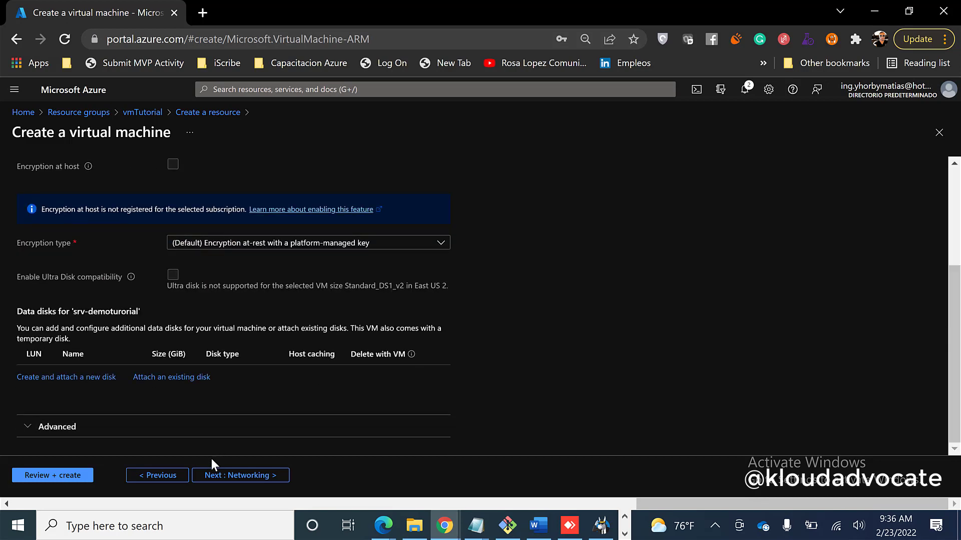
Step: On the Networking tab, check 'Delete public IP and NIC when VM is deleted'
click(230, 476)
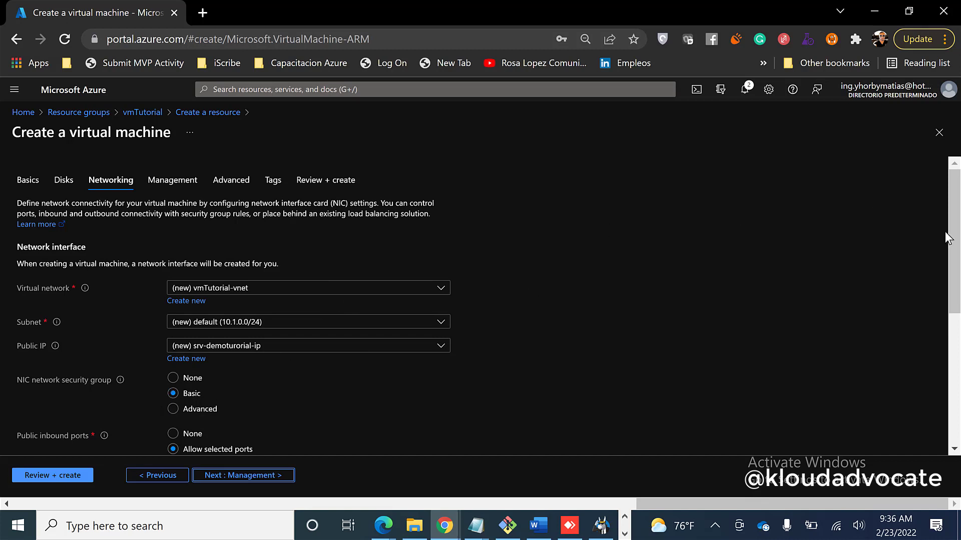
scroll(944, 231, down, 3)
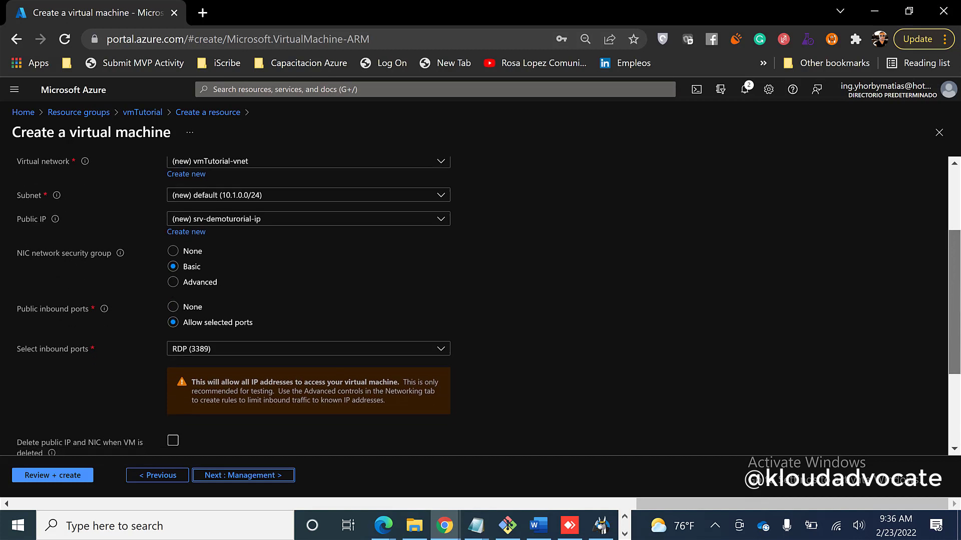
scroll(488, 302, down, 2)
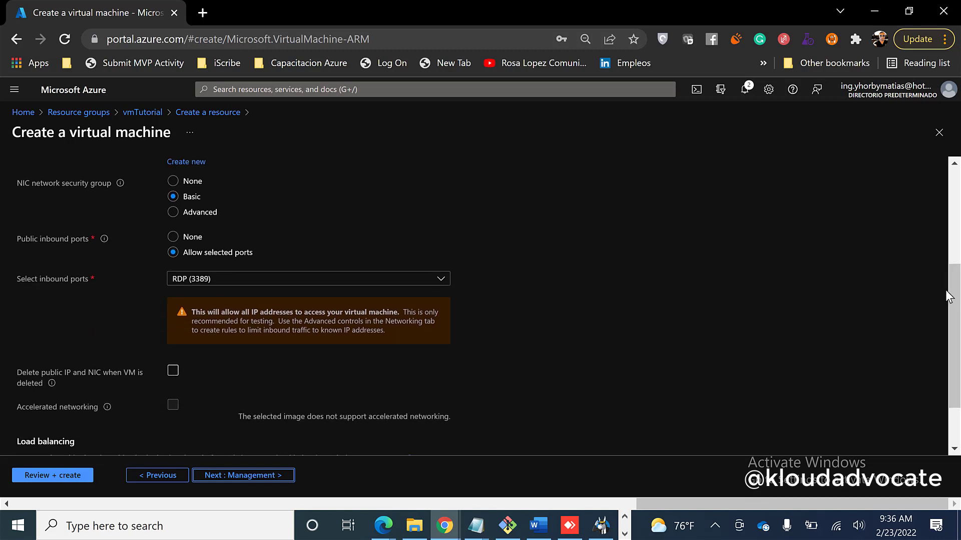
drag(955, 309, 955, 330)
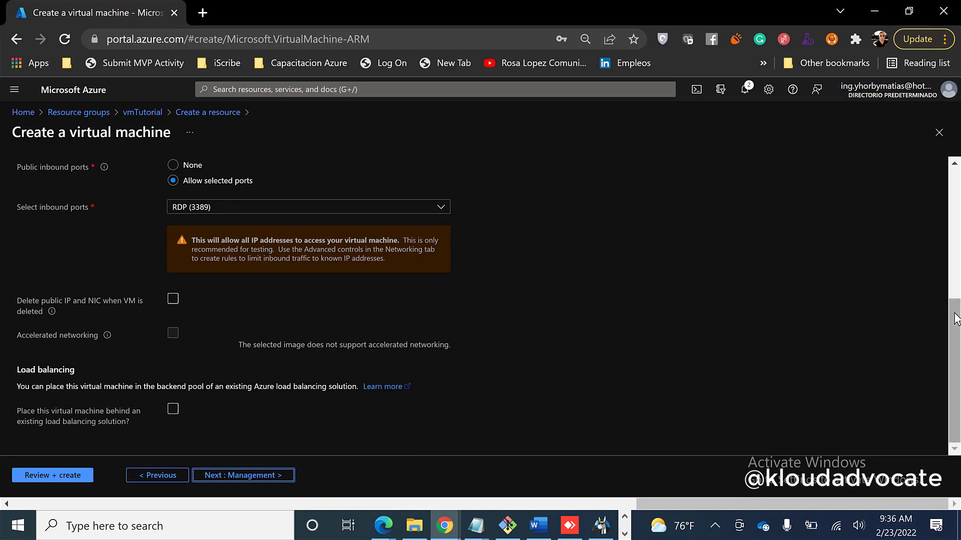
drag(956, 296, 957, 239)
scroll(232, 256, down, 3)
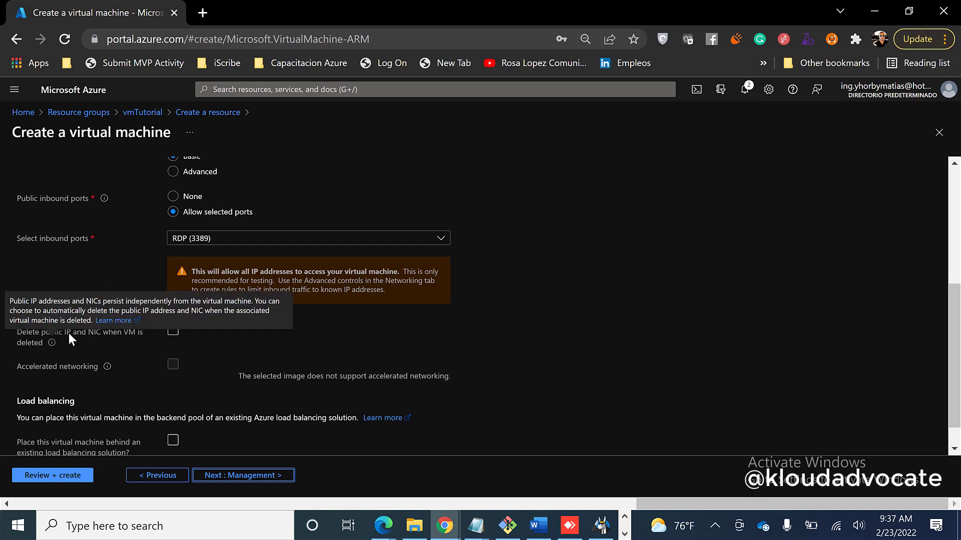
click(176, 334)
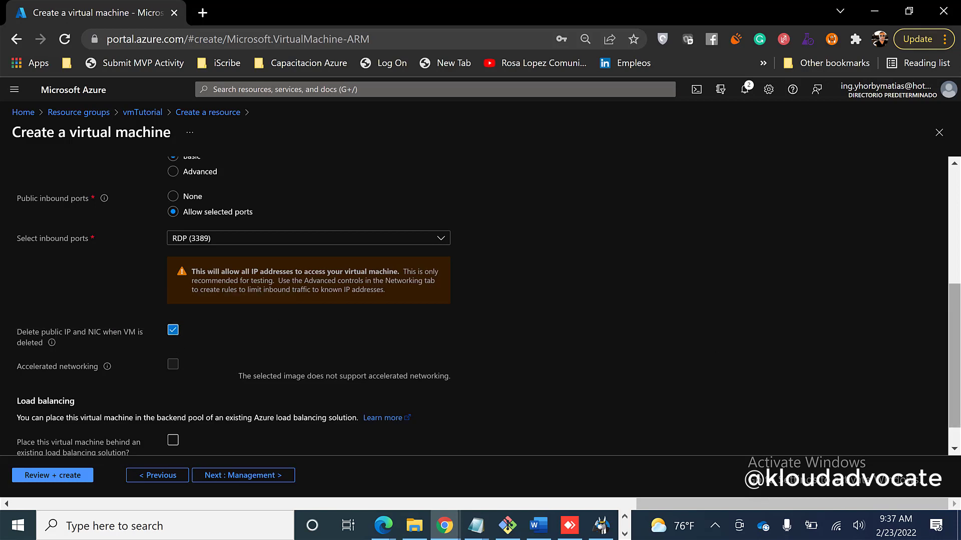
Step: Review the networking settings and continue to the Management tab
drag(950, 345, 949, 265)
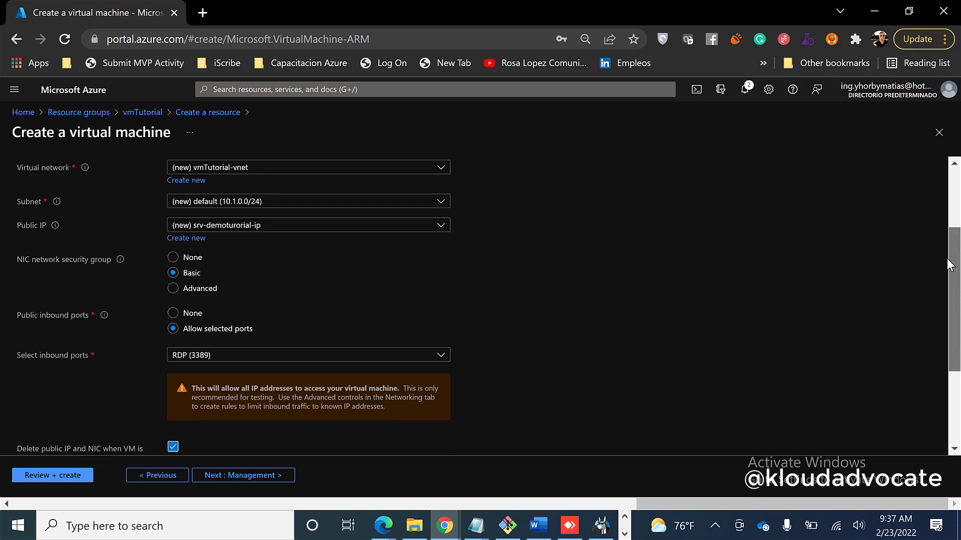
scroll(949, 265, up, 1)
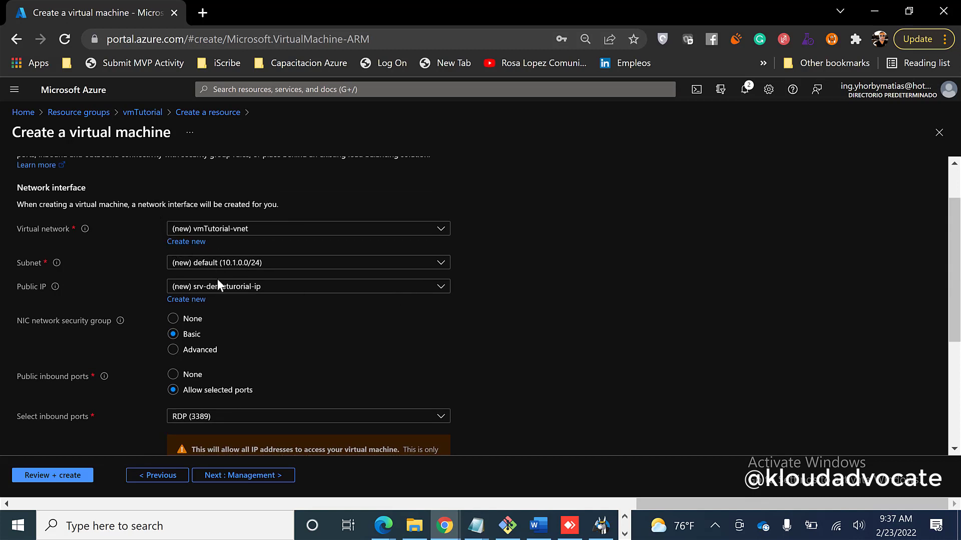
drag(952, 235, 952, 336)
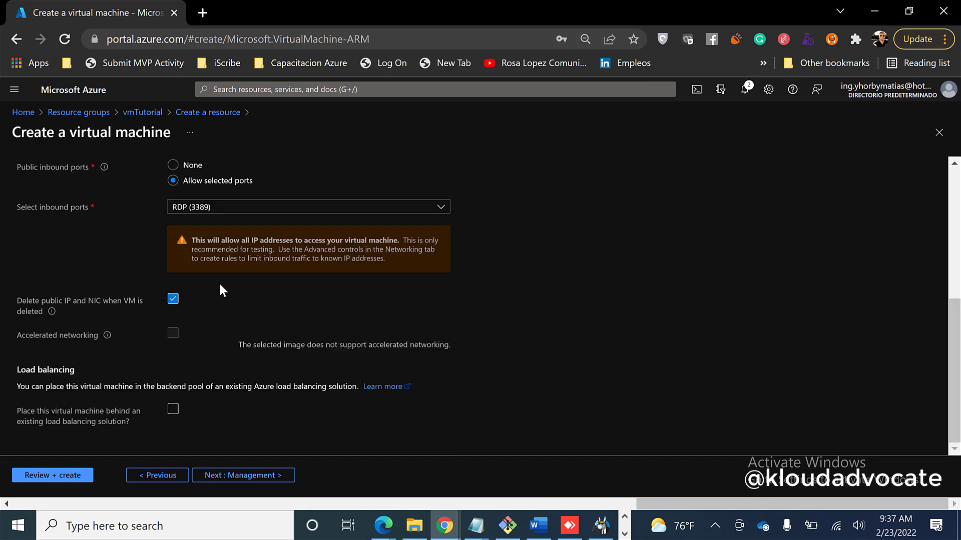
scroll(934, 230, up, 4)
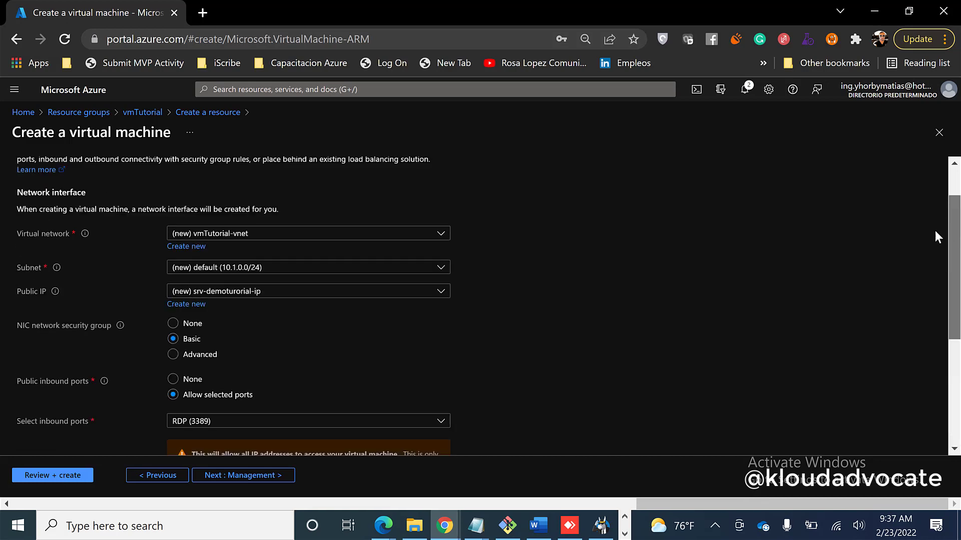
scroll(937, 304, down, 3)
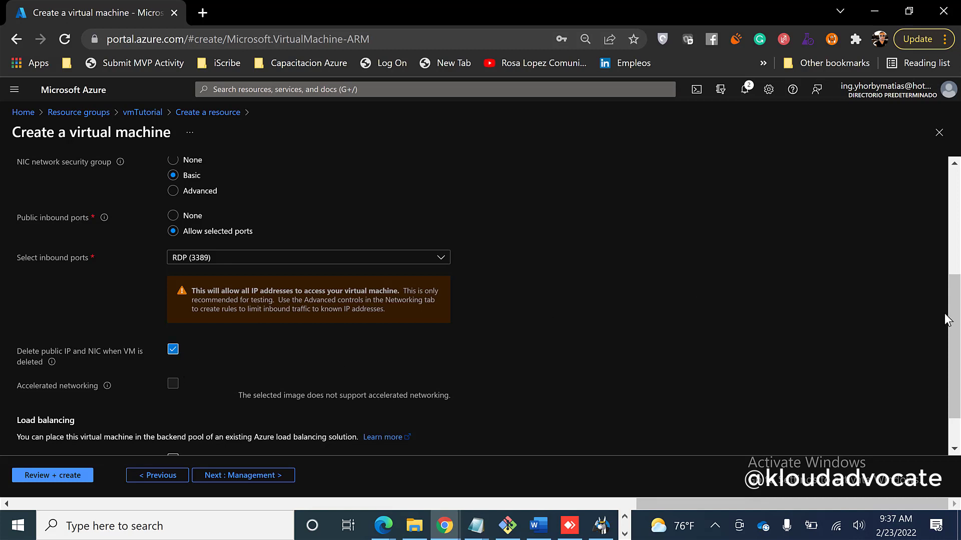
scroll(450, 361, down, 1)
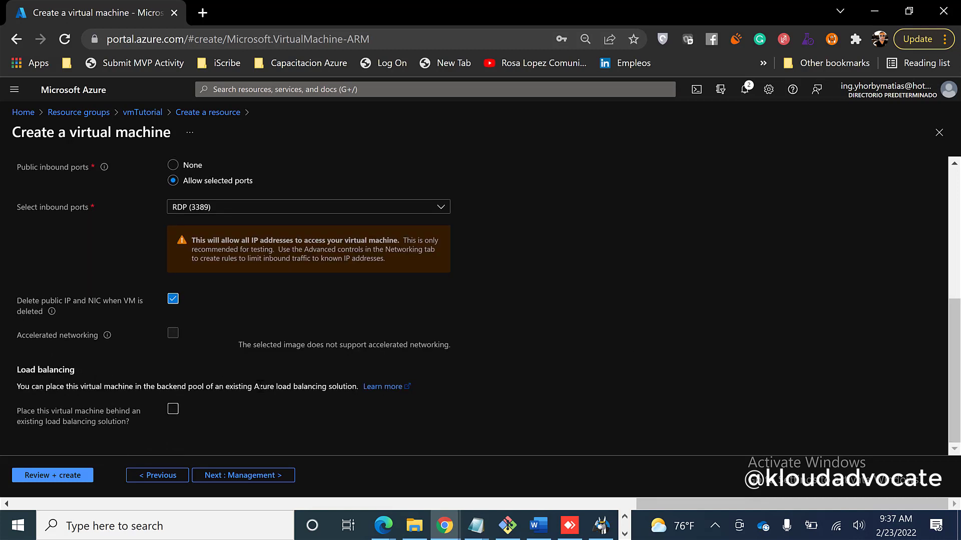
click(275, 480)
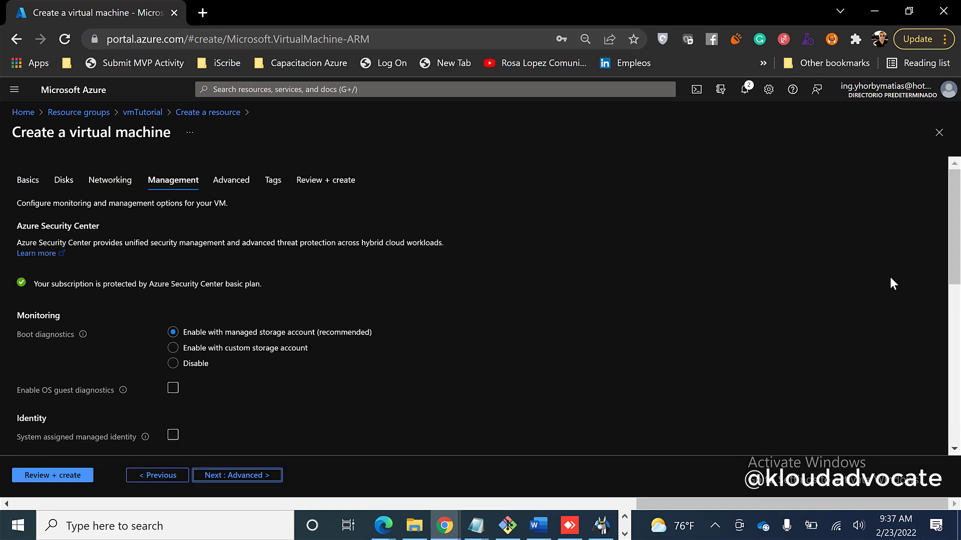
Step: Set patch orchestration to Manual updates and continue to the Advanced tab
drag(954, 229, 958, 375)
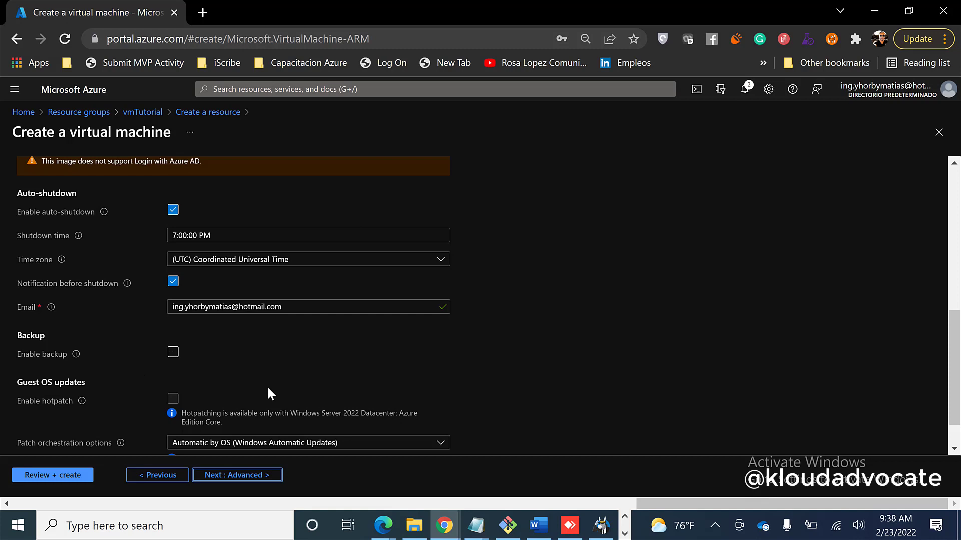
click(946, 328)
drag(952, 328, 954, 351)
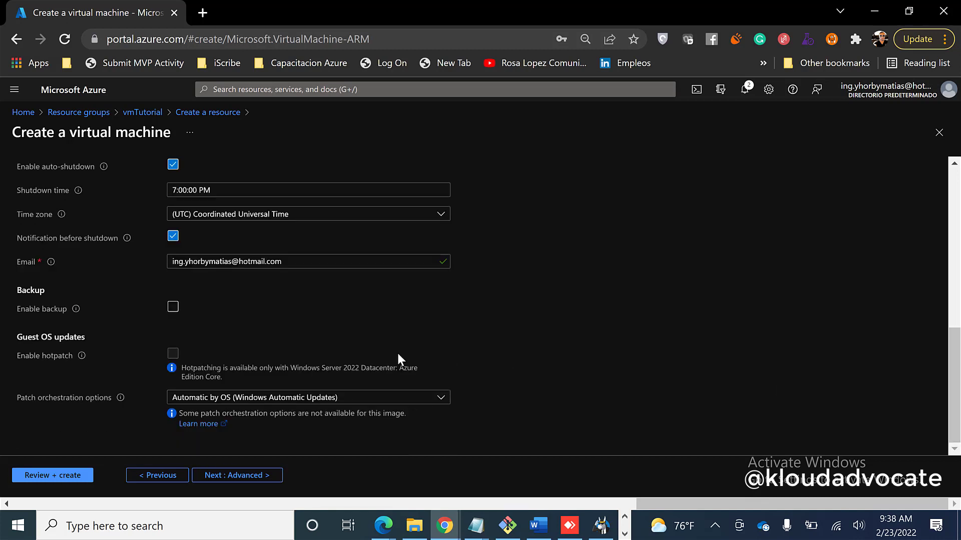
click(311, 397)
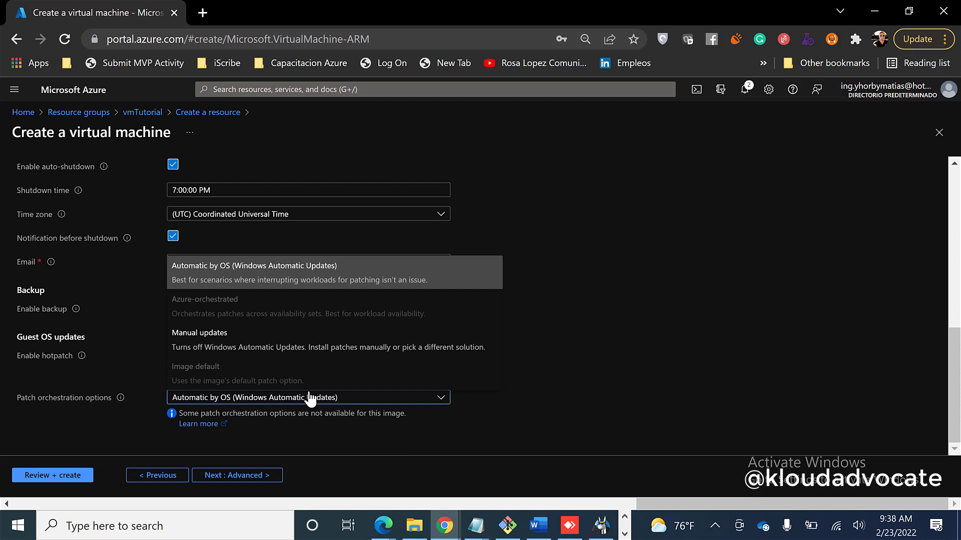
click(234, 346)
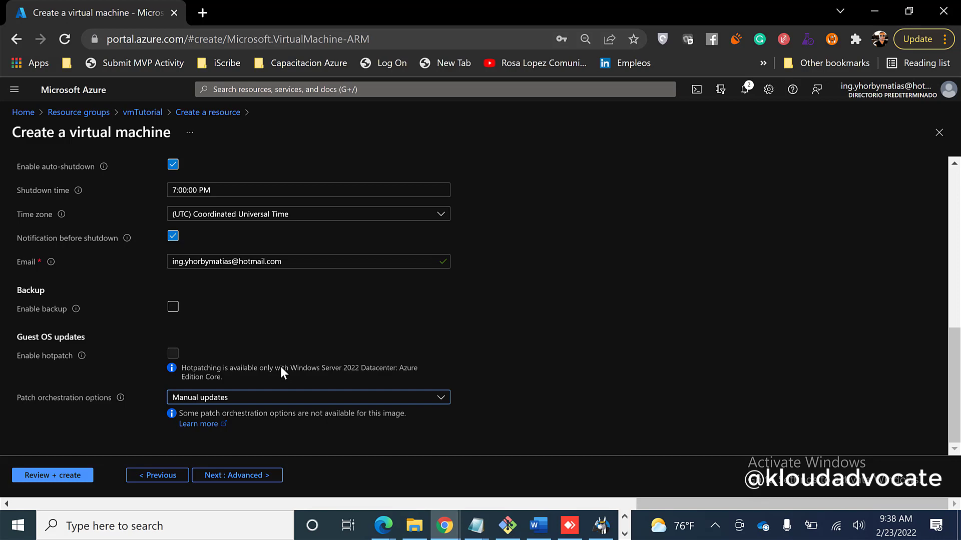
click(244, 479)
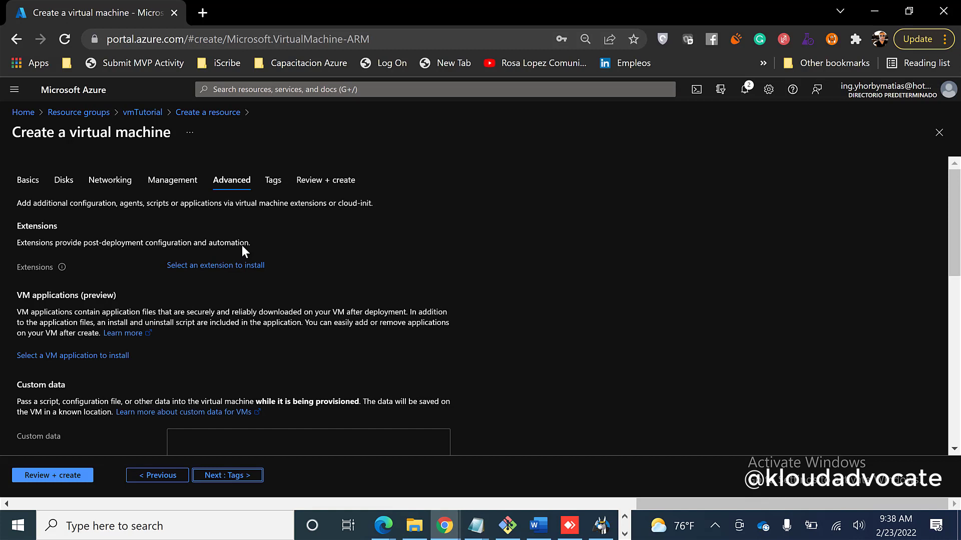
Step: Browse the VM extensions, close the picker without adding any, and continue to Tags
click(182, 270)
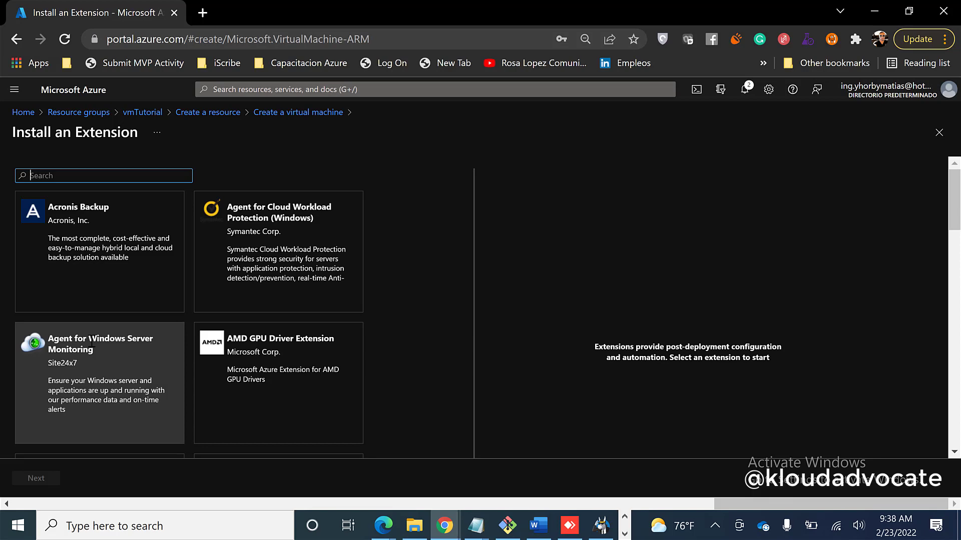
scroll(92, 341, down, 2)
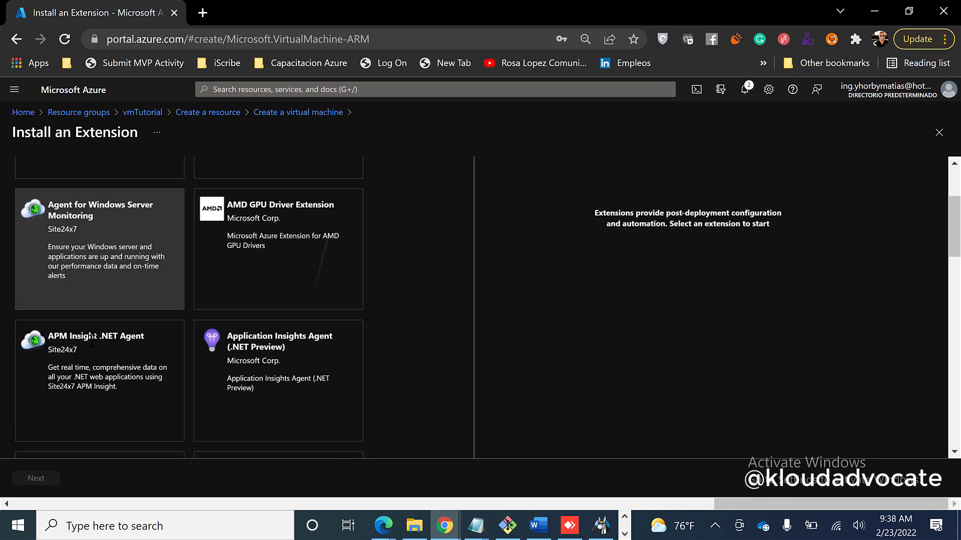
scroll(92, 342, up, 2)
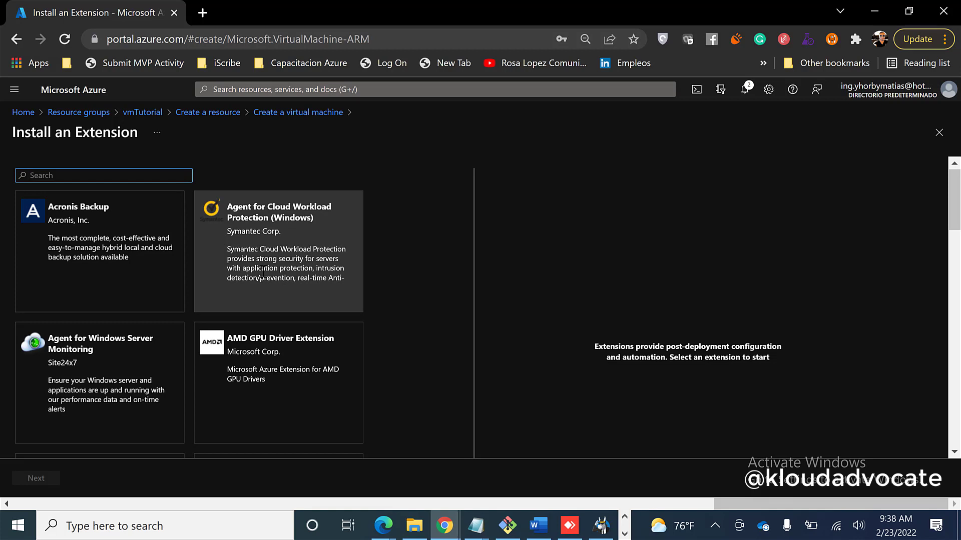
click(937, 132)
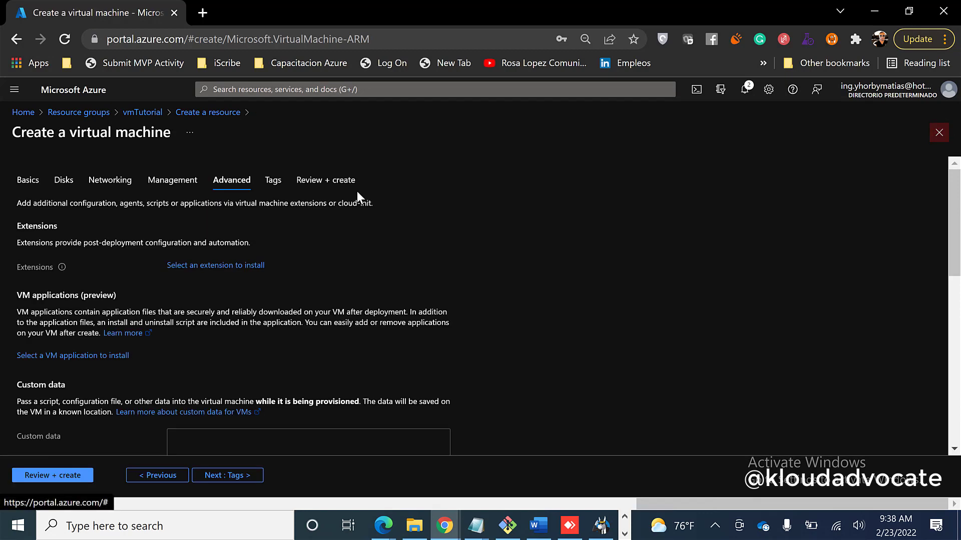
click(228, 475)
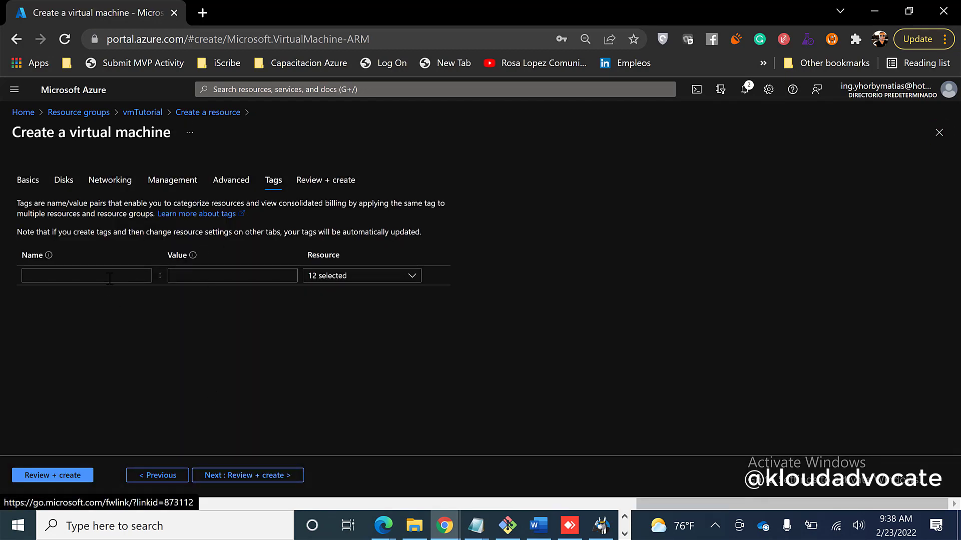
Step: Add the tag name 'project' with value 'demo' to all 12 selected resources
click(109, 277)
text(pr)
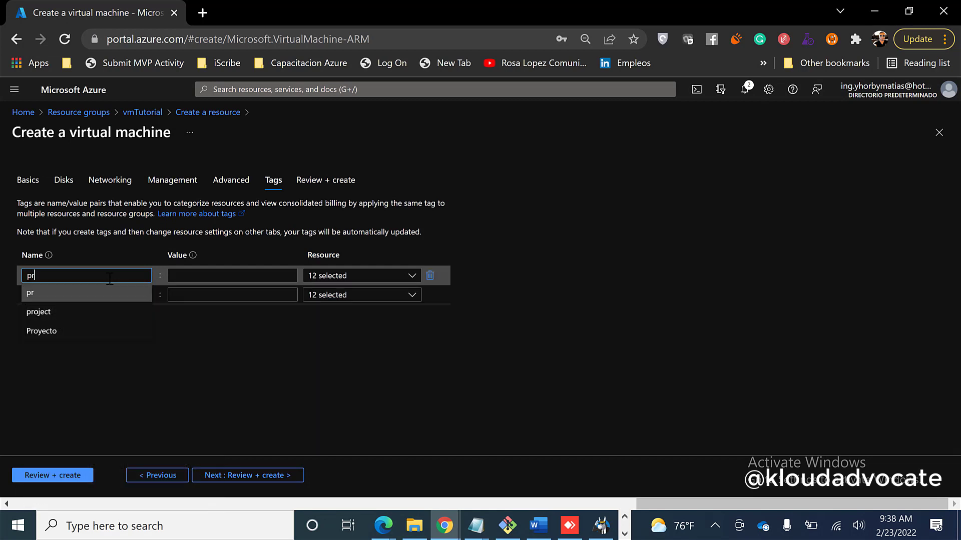
click(60, 318)
click(196, 279)
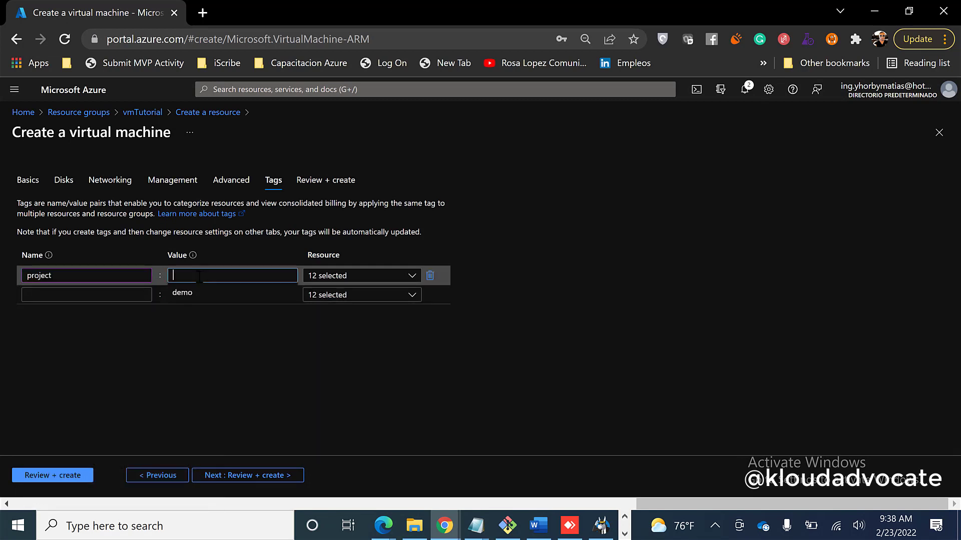
click(186, 303)
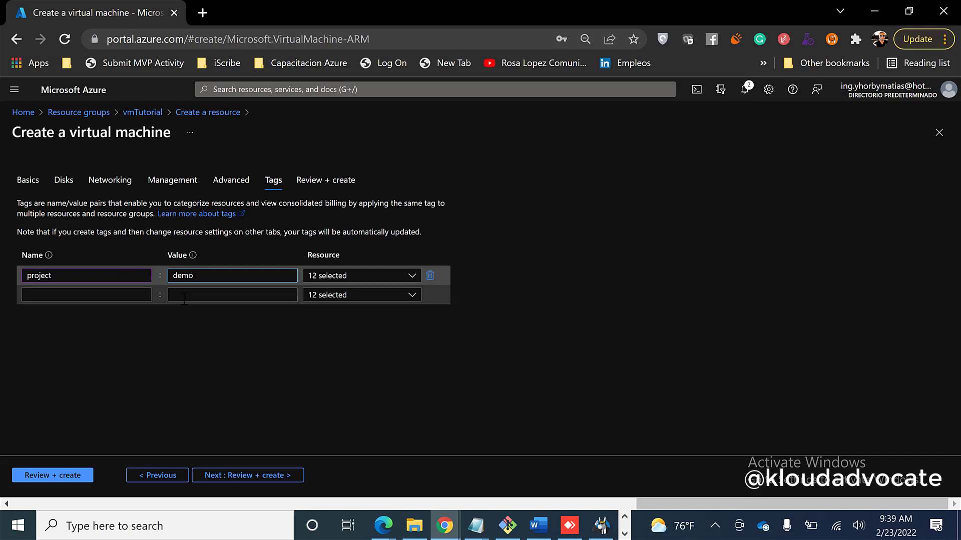
Step: Pass validation on Review + create and start deploying srv-demoturorial
click(244, 477)
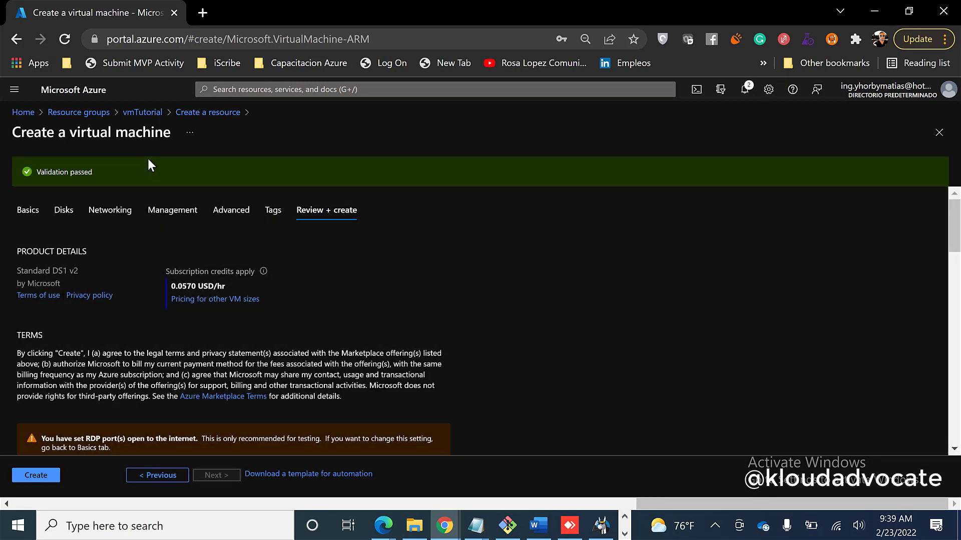
click(45, 478)
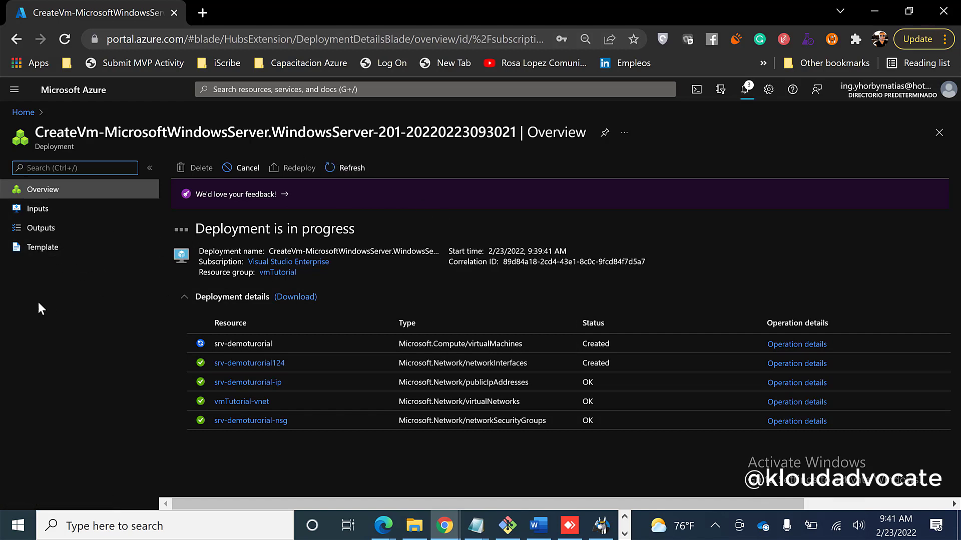
Step: Inspect the network interface and security group definitions in the deployment template, then return to Overview
click(57, 254)
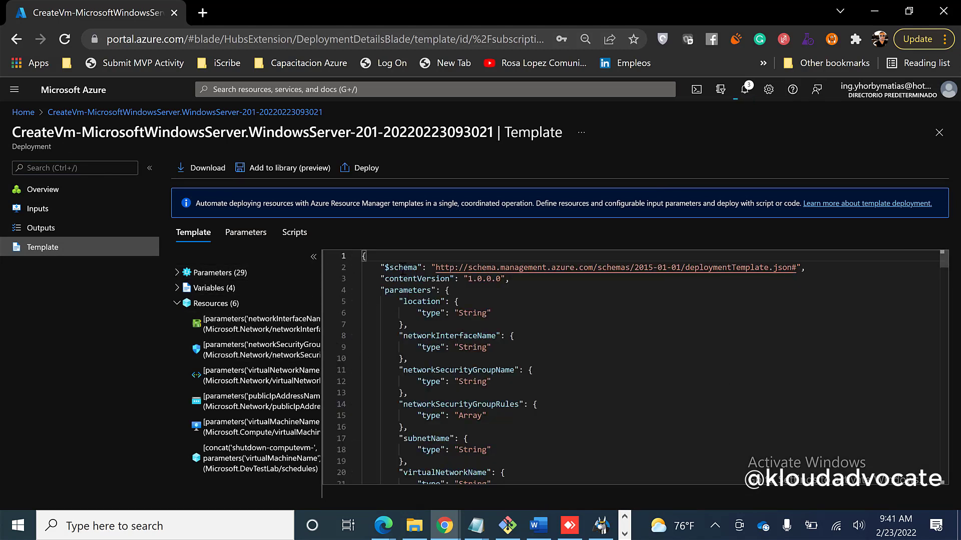
drag(945, 260, 953, 505)
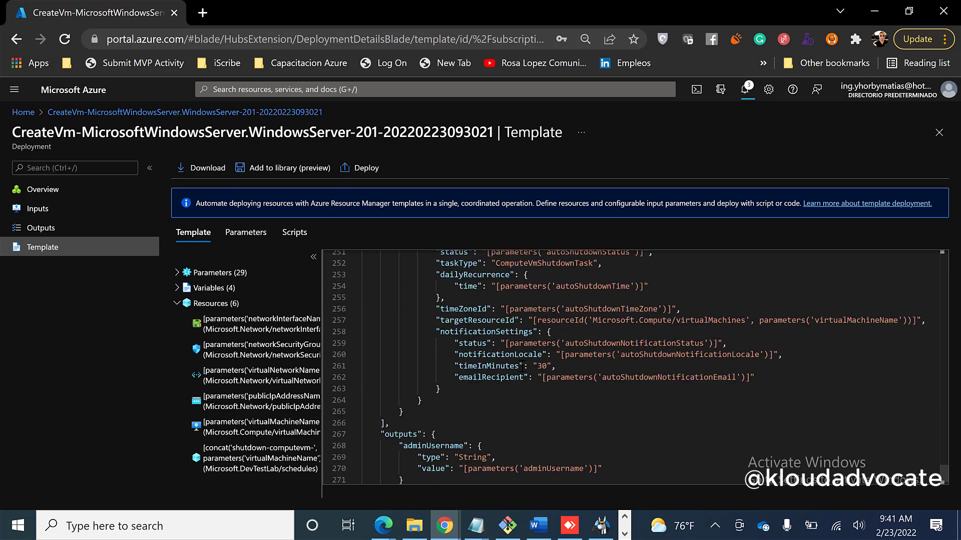
click(243, 331)
click(255, 343)
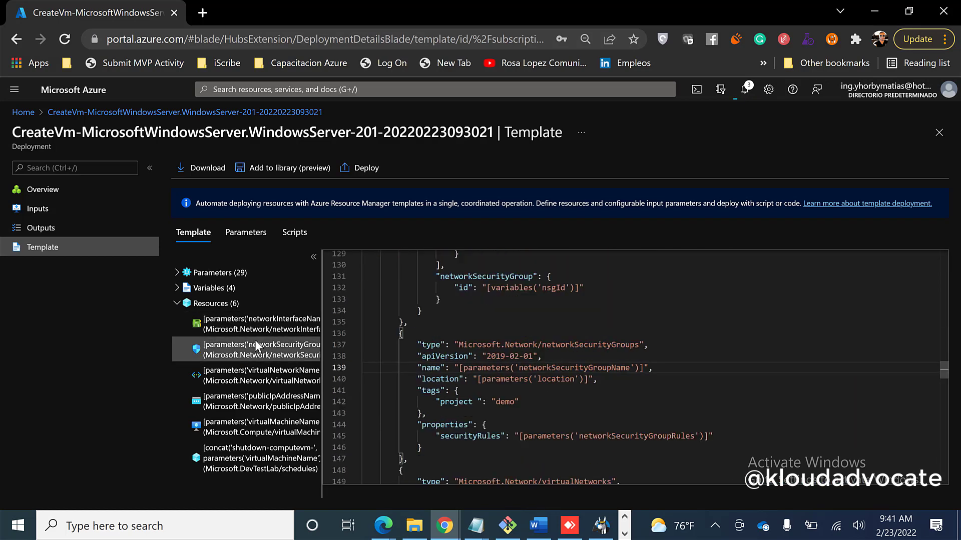
click(938, 365)
drag(940, 363, 936, 269)
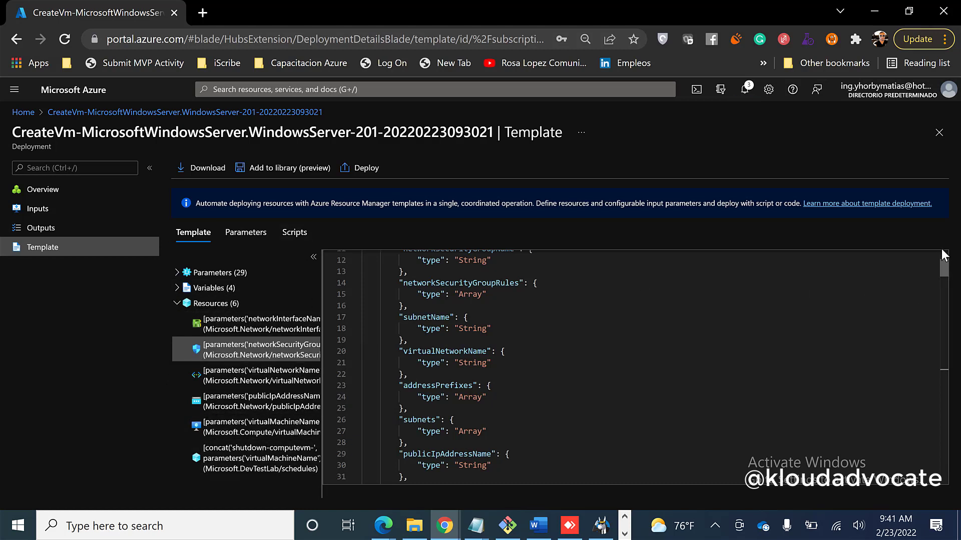
drag(943, 255, 939, 227)
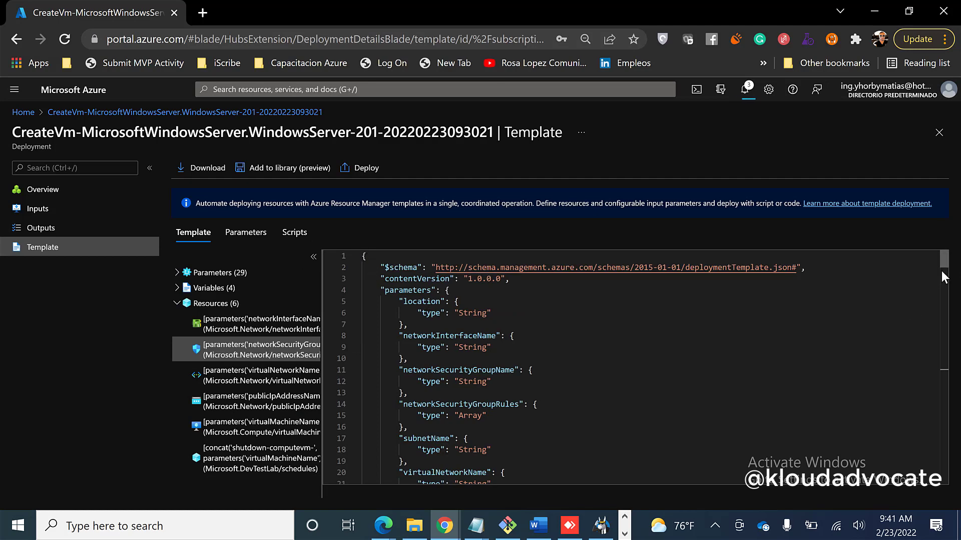
drag(944, 276, 944, 372)
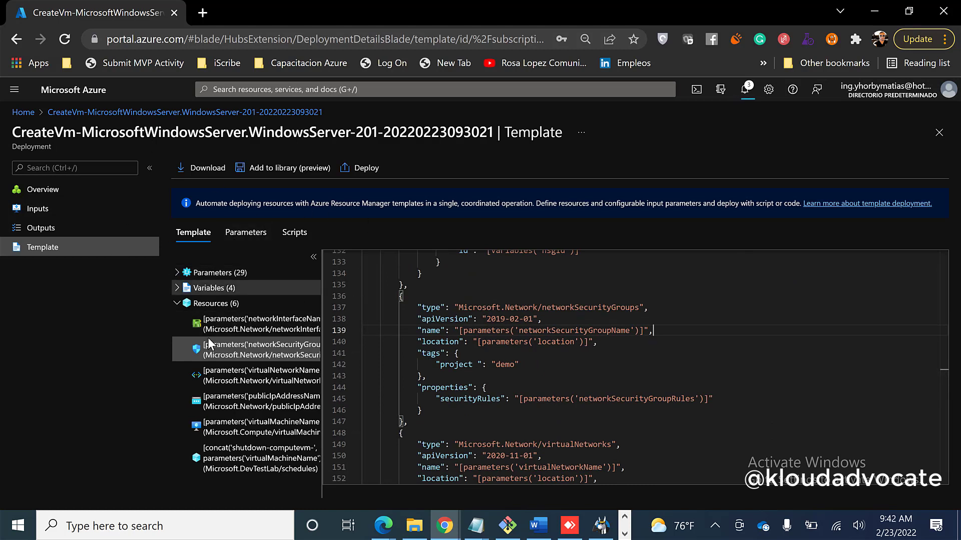
click(237, 322)
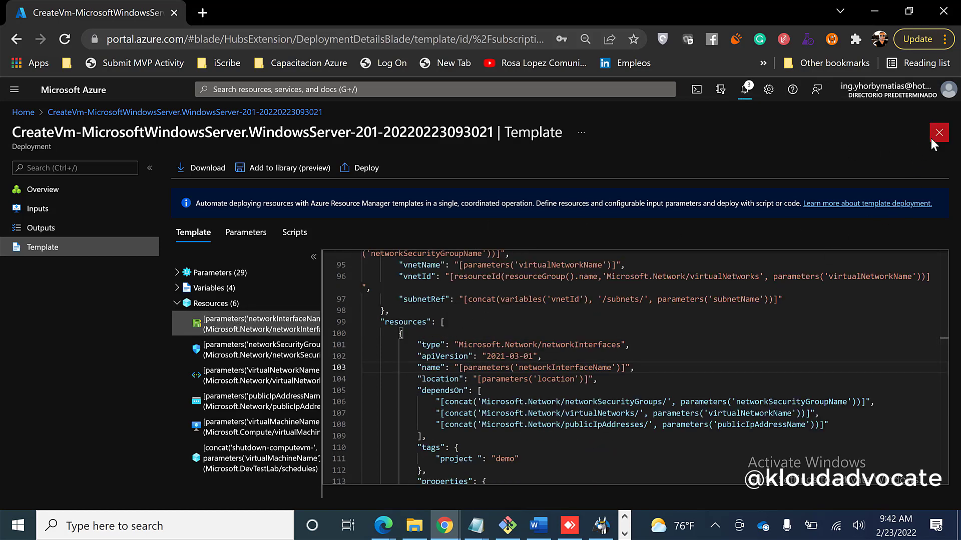
click(55, 189)
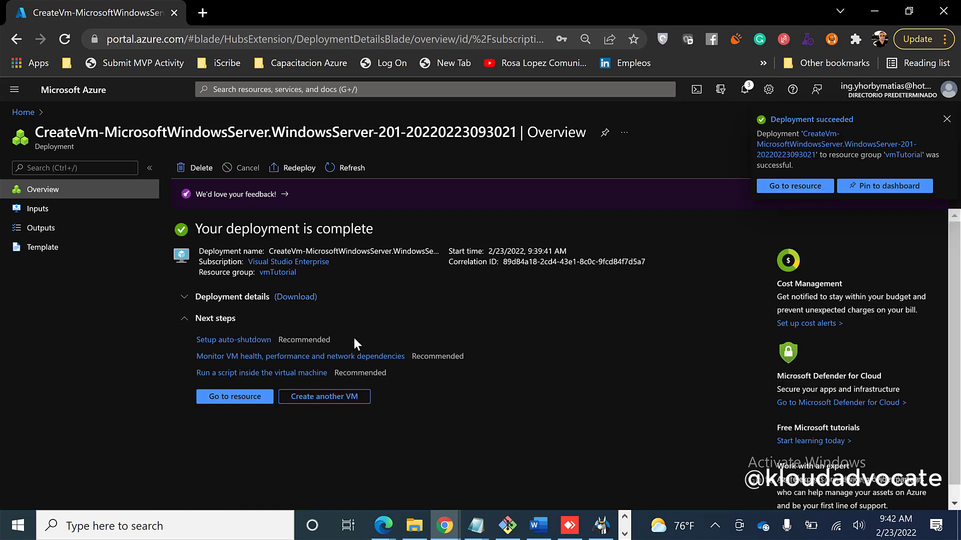
Step: Open the deployed srv-demoturorial VM and browse its left menu
click(253, 397)
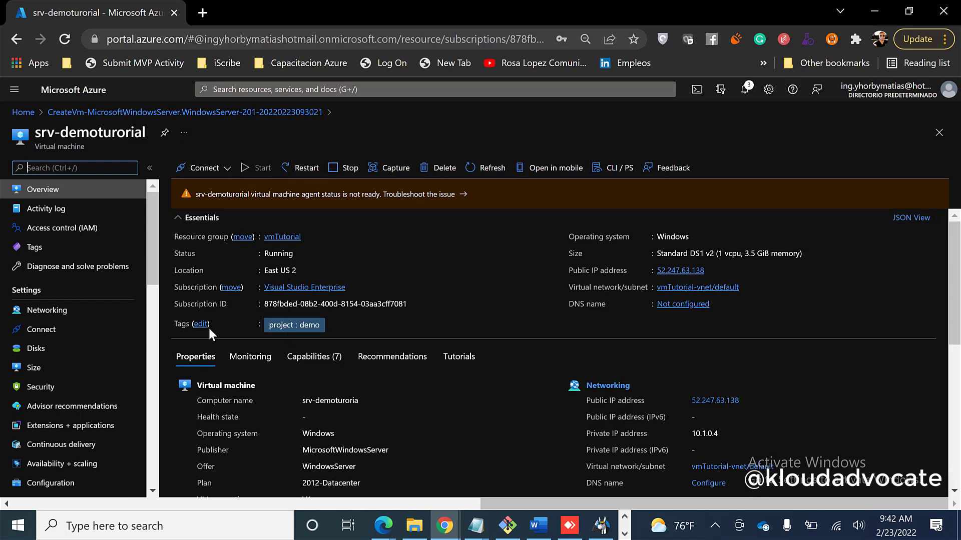
mouse_move(154, 213)
mouse_down()
mouse_move(162, 429)
mouse_move(160, 212)
mouse_up()
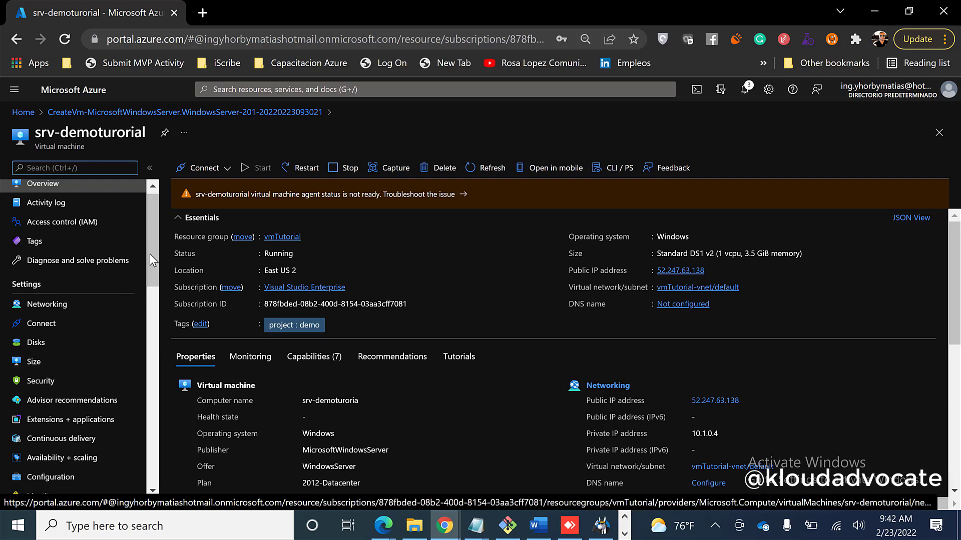
drag(152, 250, 154, 351)
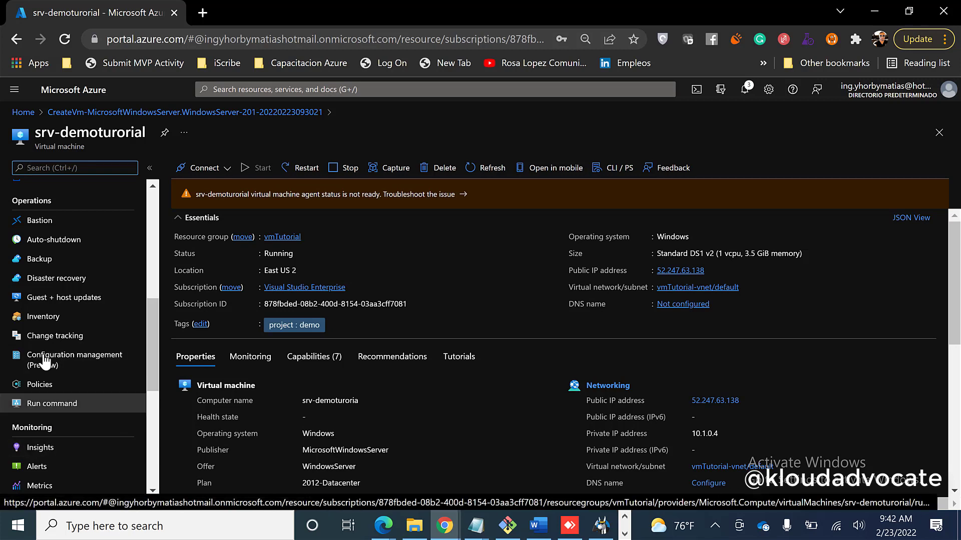
drag(154, 359, 146, 188)
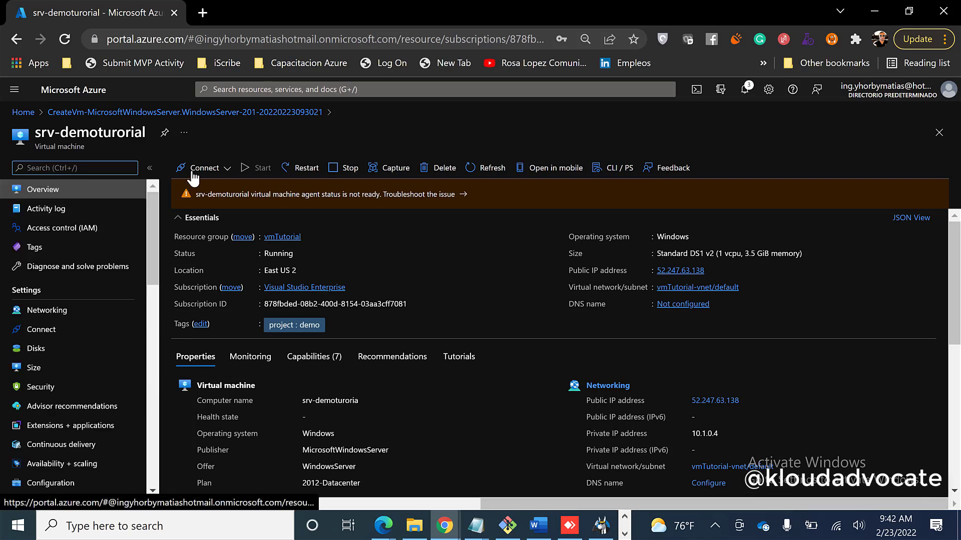
Step: Download srv-demoturorial.rdp through Connect > RDP and open it, accepting the publisher warning
click(217, 167)
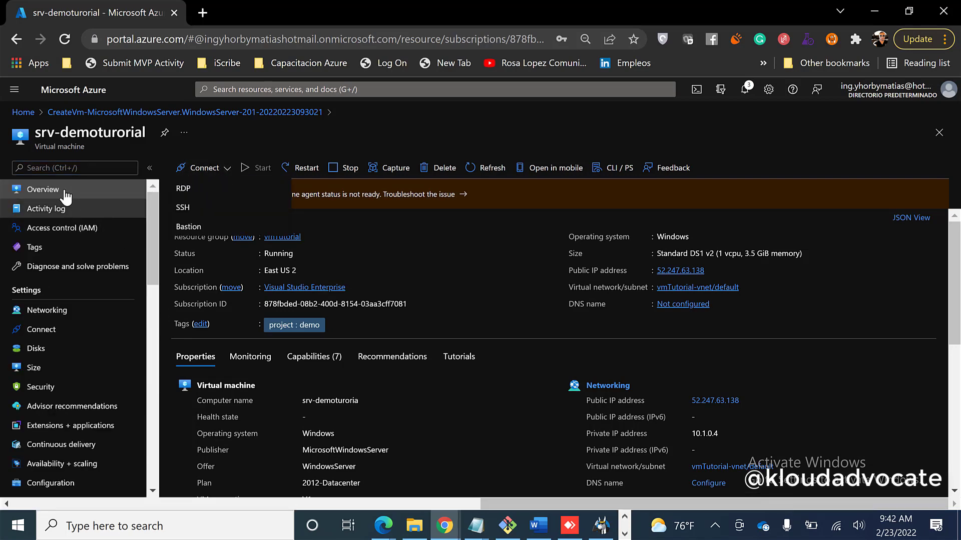
click(209, 168)
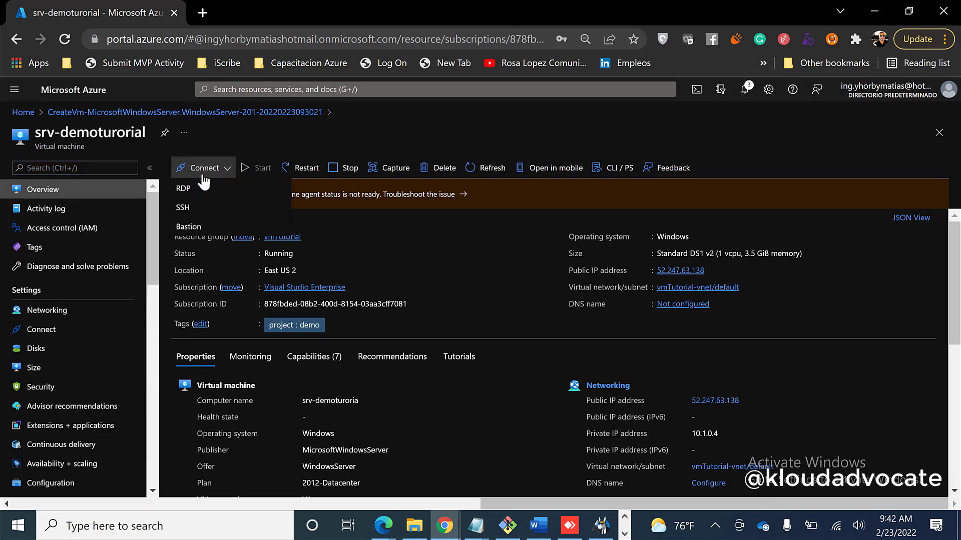
click(183, 188)
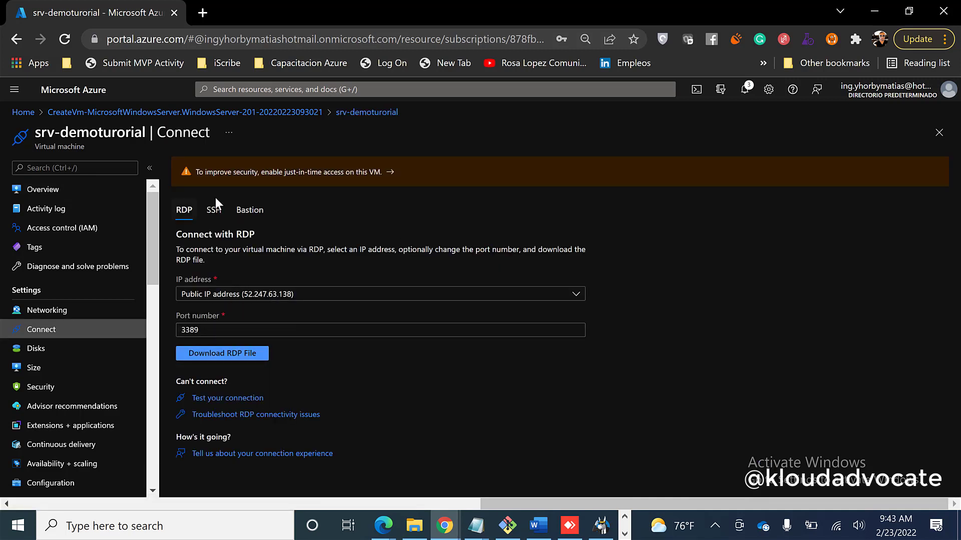
click(212, 358)
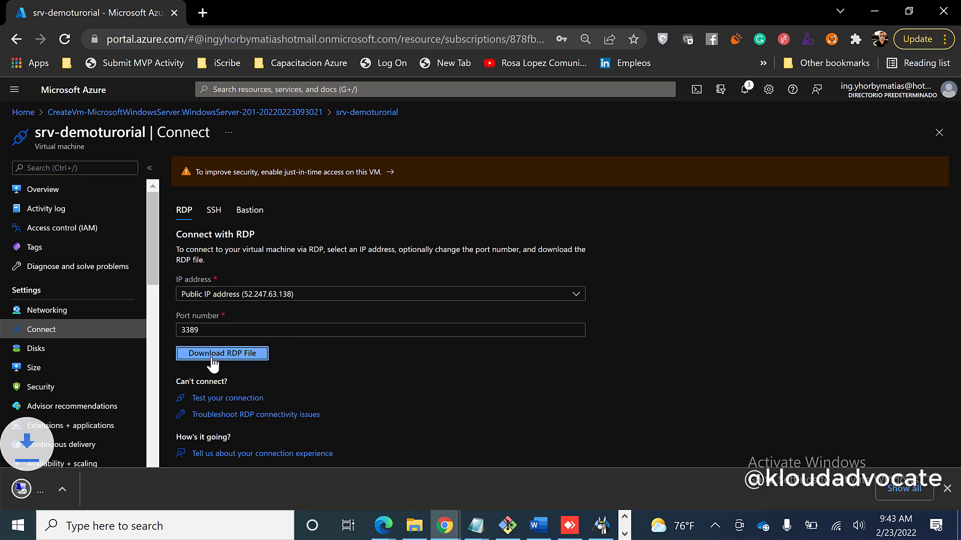
click(111, 484)
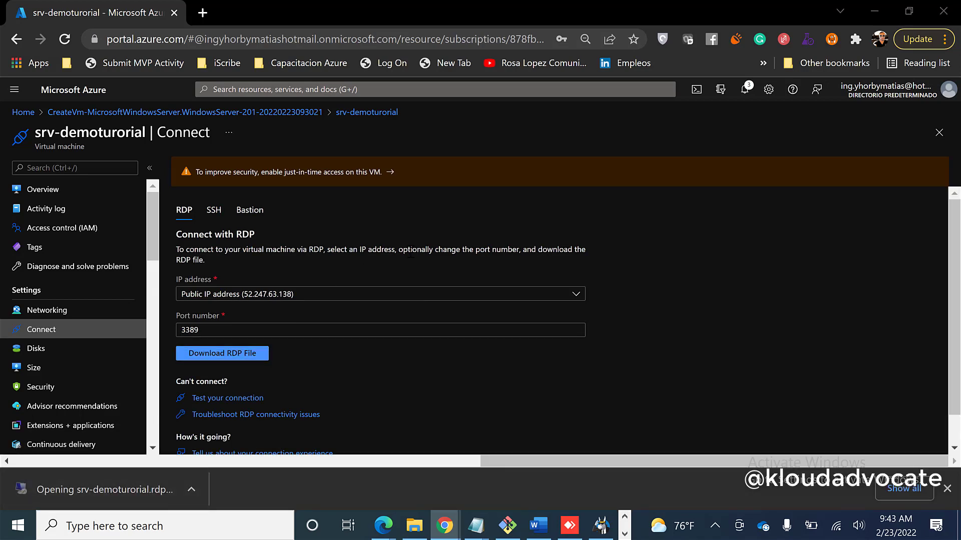
click(592, 339)
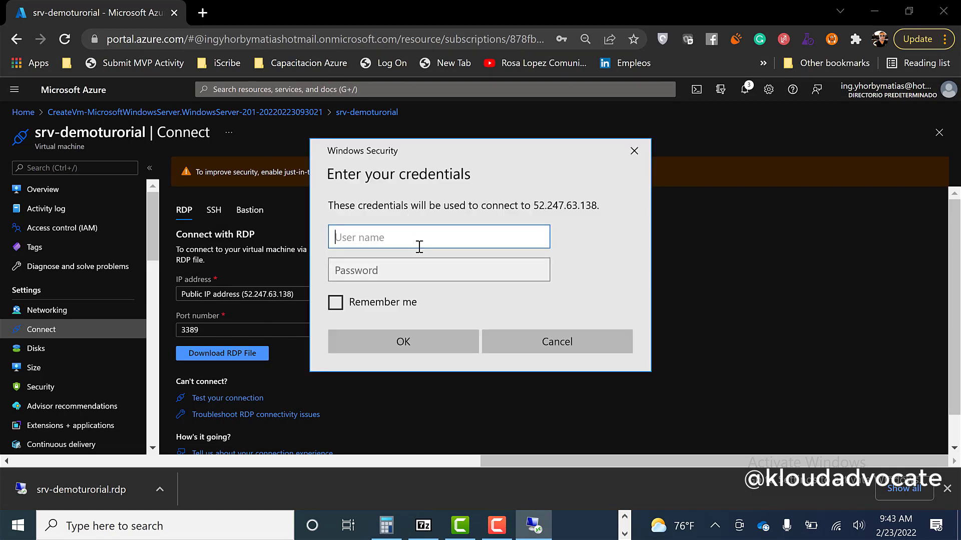
Step: Sign in with the administrator user name and password, then accept the certificate warning
text(ymatias)
key(Tab)
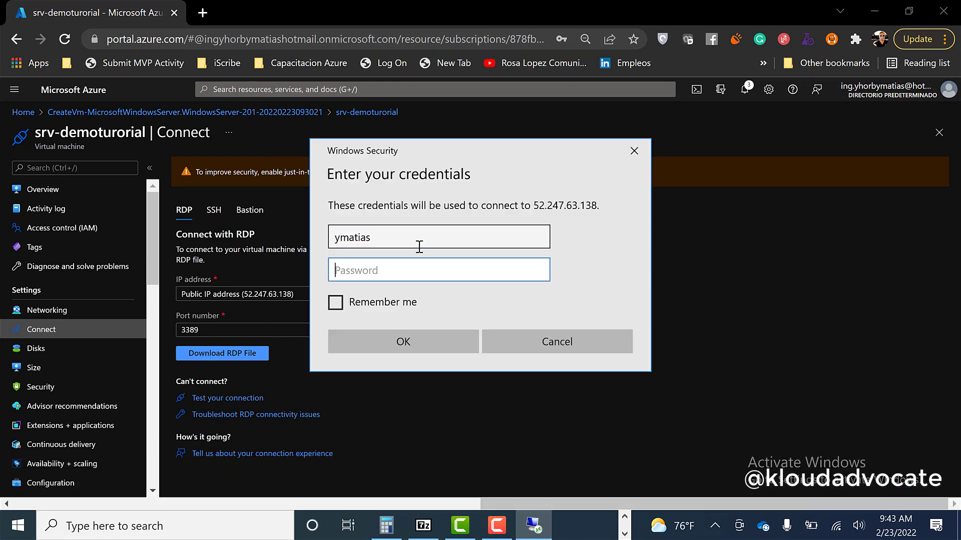
text(••••••••••••••••)
key(Return)
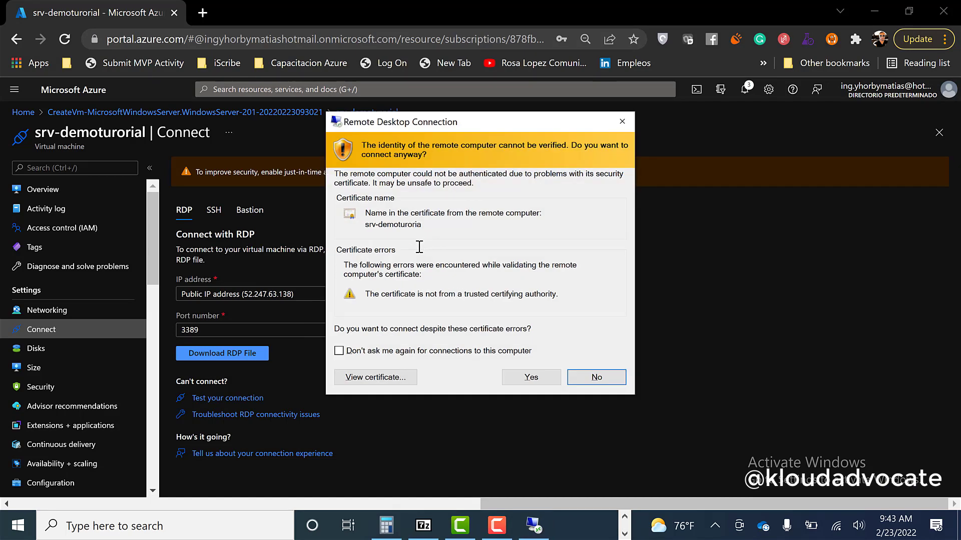
click(518, 378)
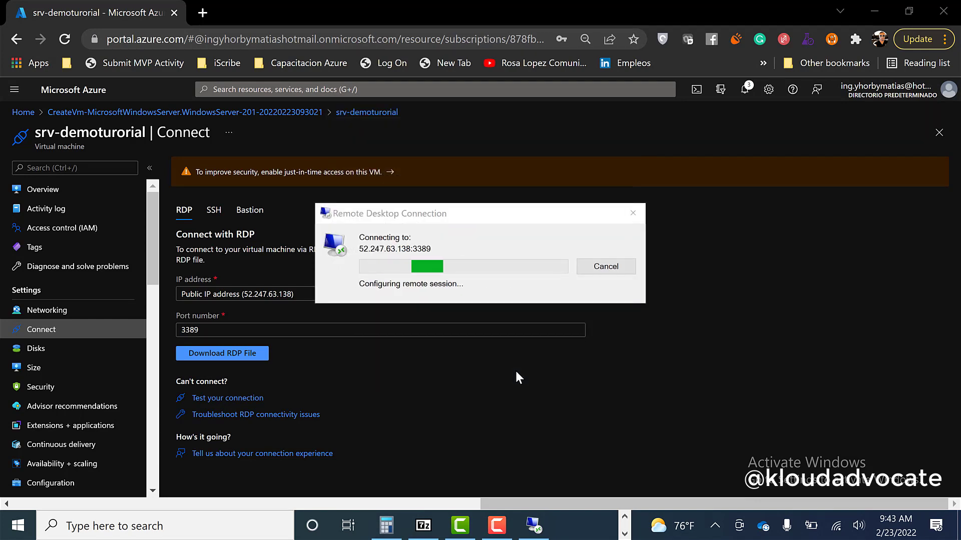